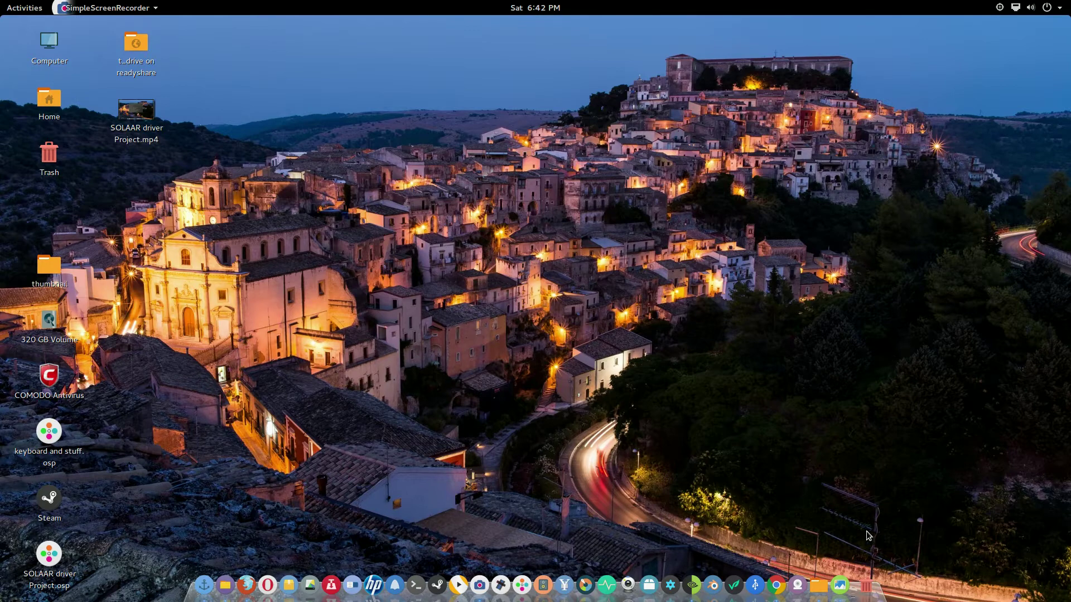
# - Launch MyPaint by searching 'MY' in the application overview
pyautogui.click(838, 582)
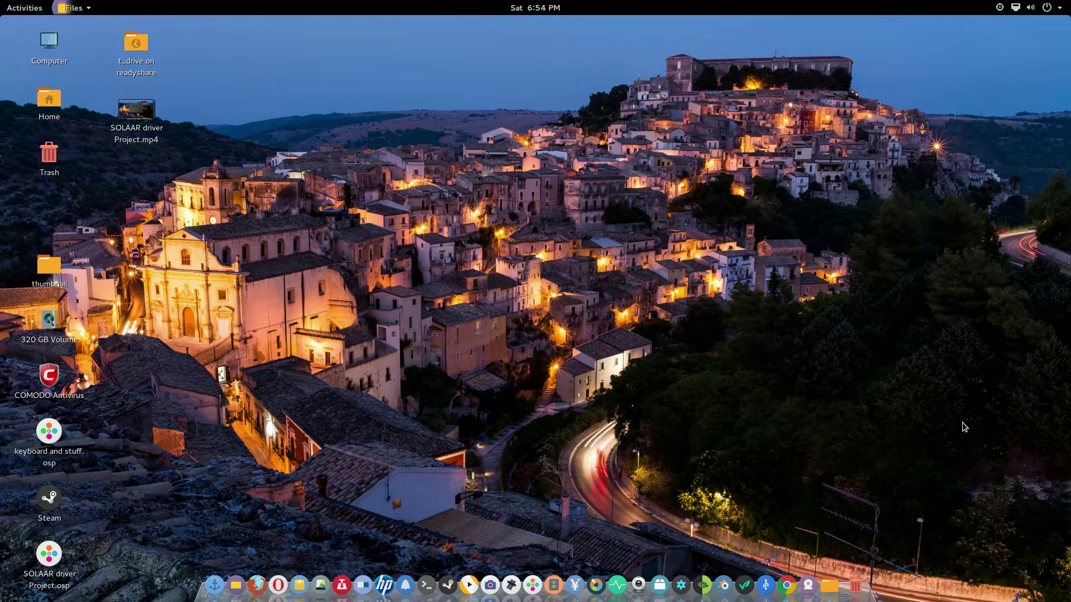
pyautogui.press('super')
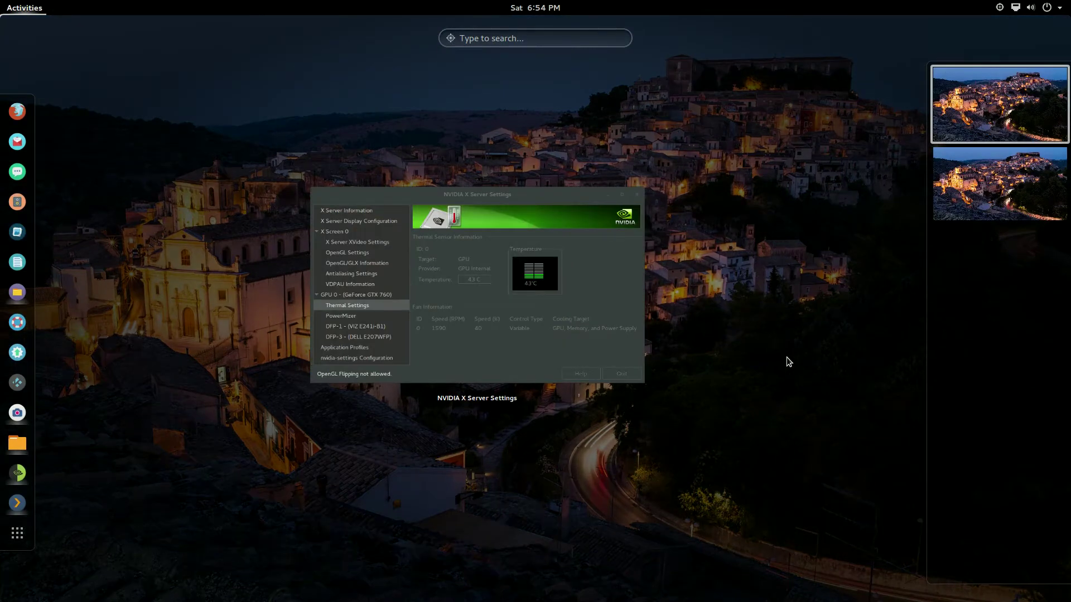
pyautogui.write('MY')
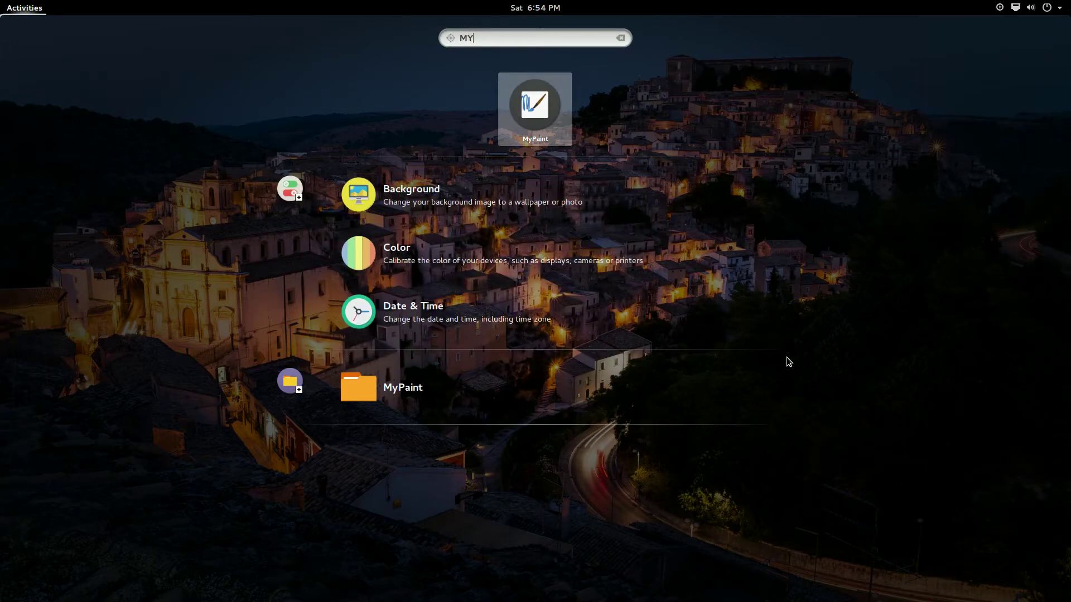
pyautogui.press('Return')
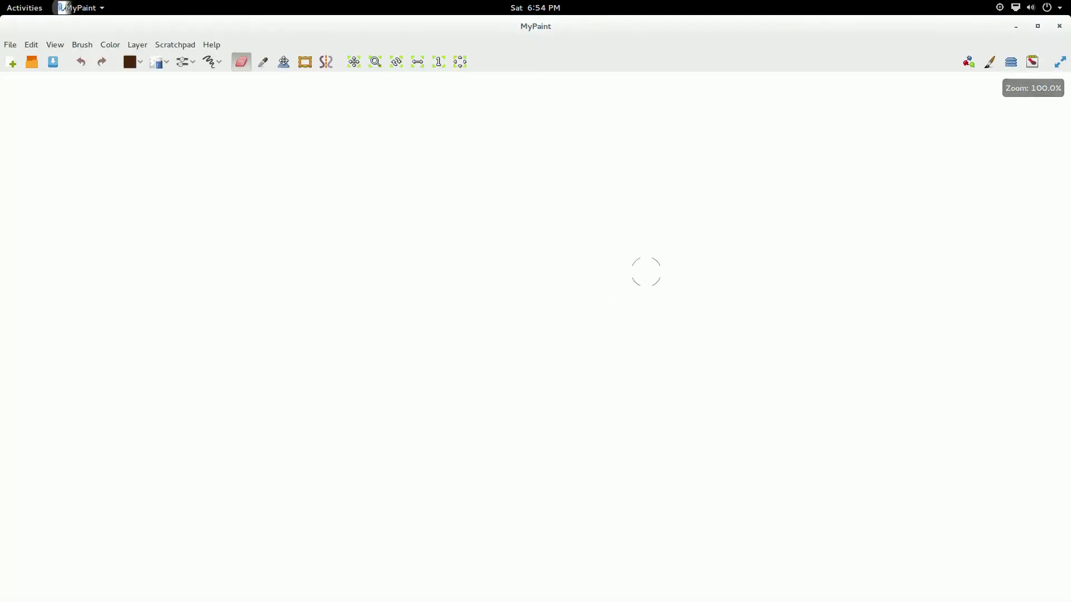
# - Restore the MyPaint window to a smaller size and move it down and right
pyautogui.click(1037, 26)
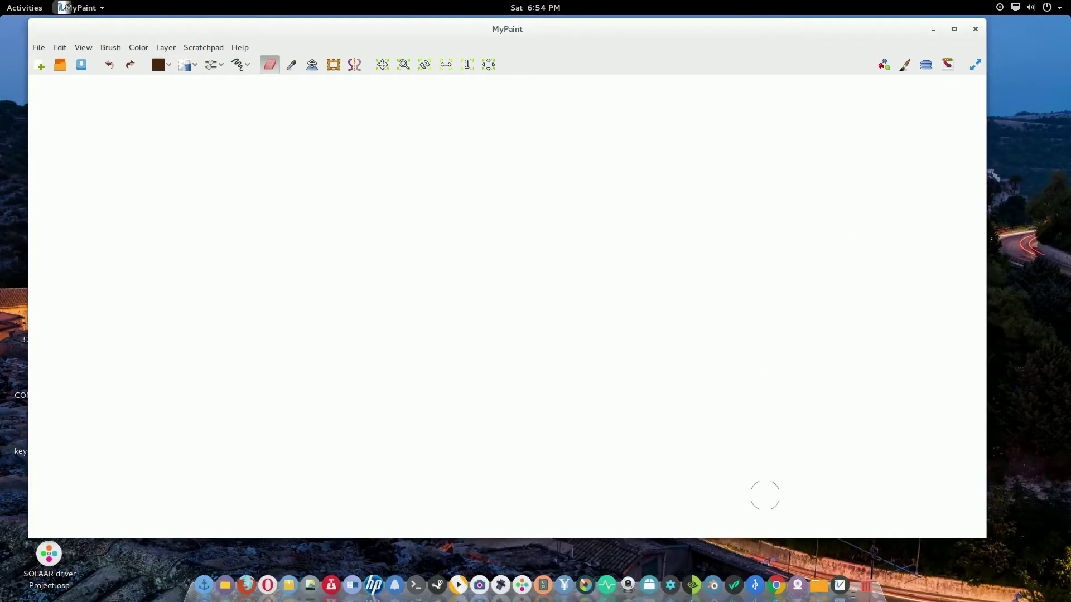
pyautogui.rightClick(839, 582)
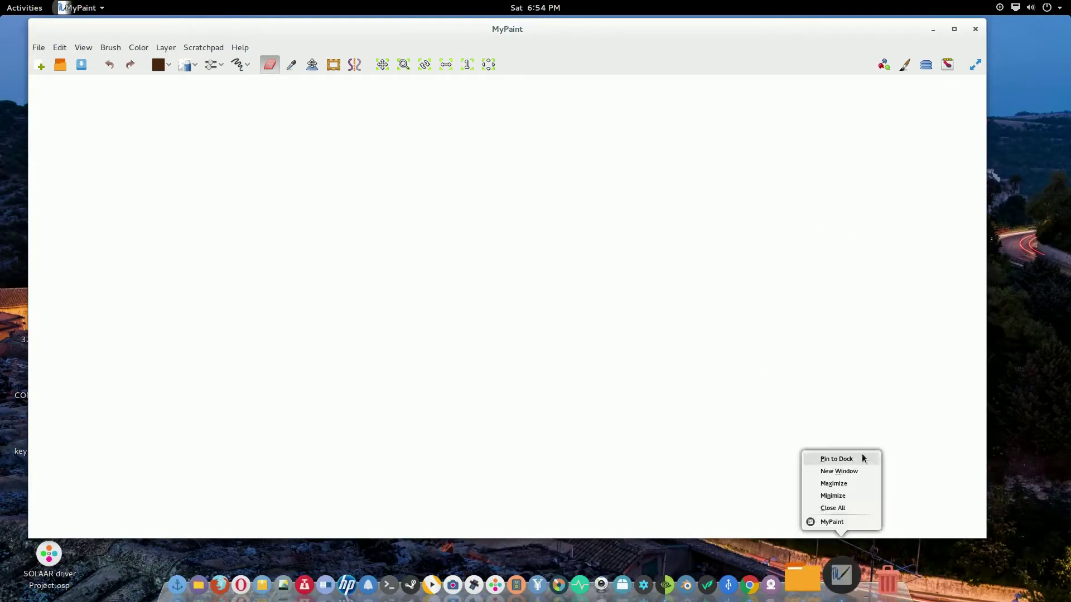
pyautogui.click(862, 464)
pyautogui.moveTo(717, 41); pyautogui.dragTo(762, 54)
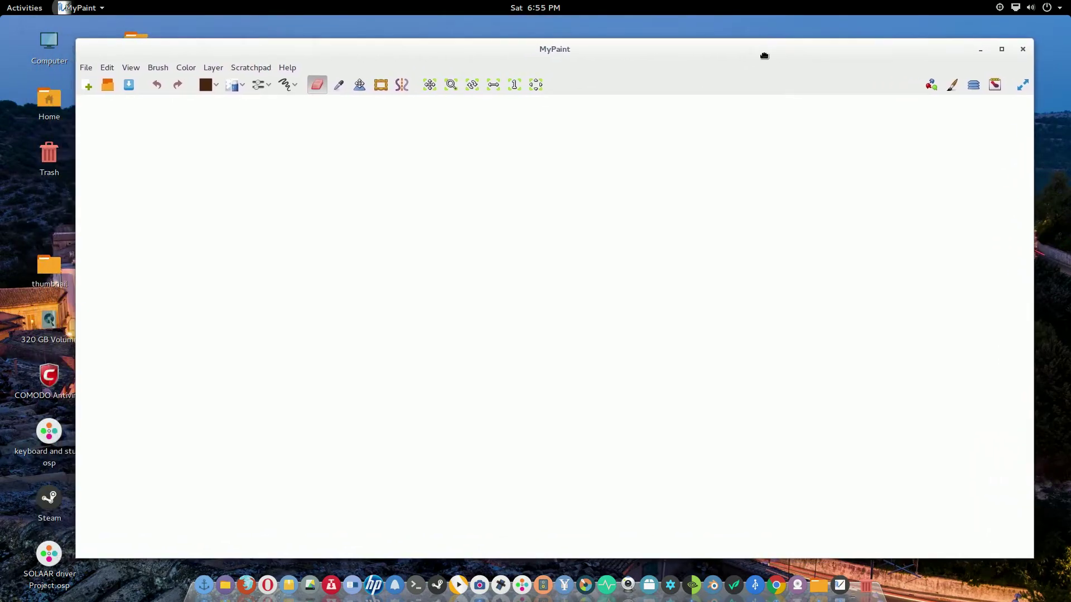
# - Open GNOME Settings from the system menu and go to the Wacom Tablet panel
pyautogui.click(1048, 9)
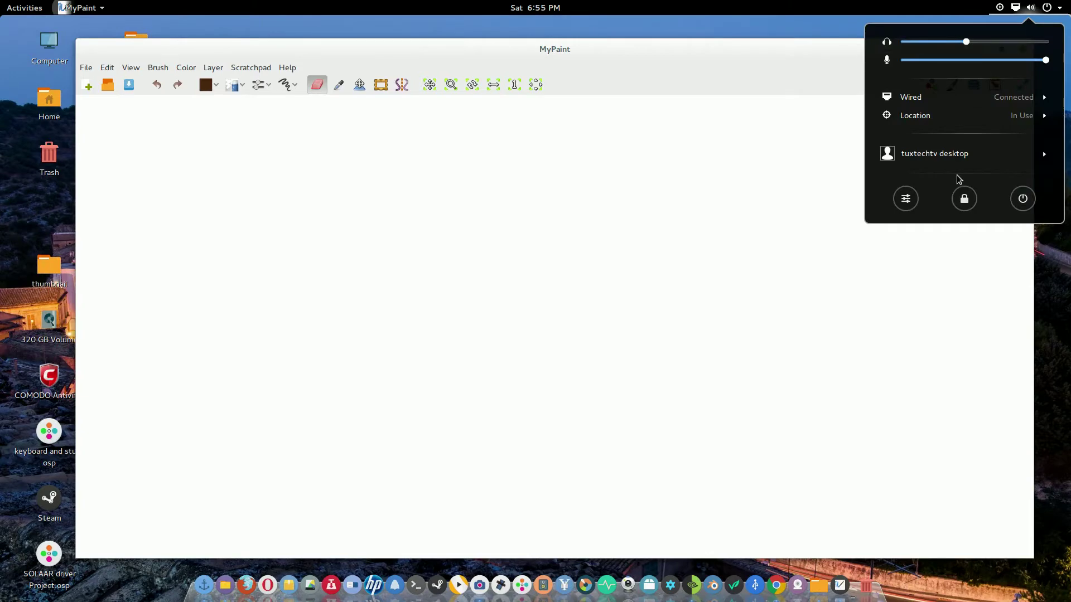
pyautogui.click(905, 198)
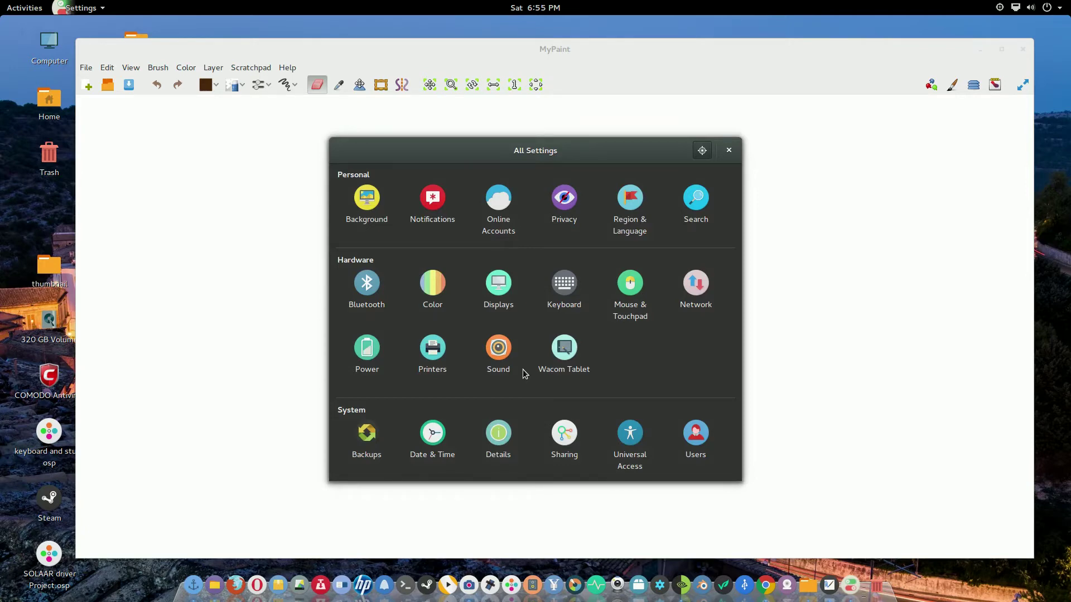
pyautogui.click(563, 355)
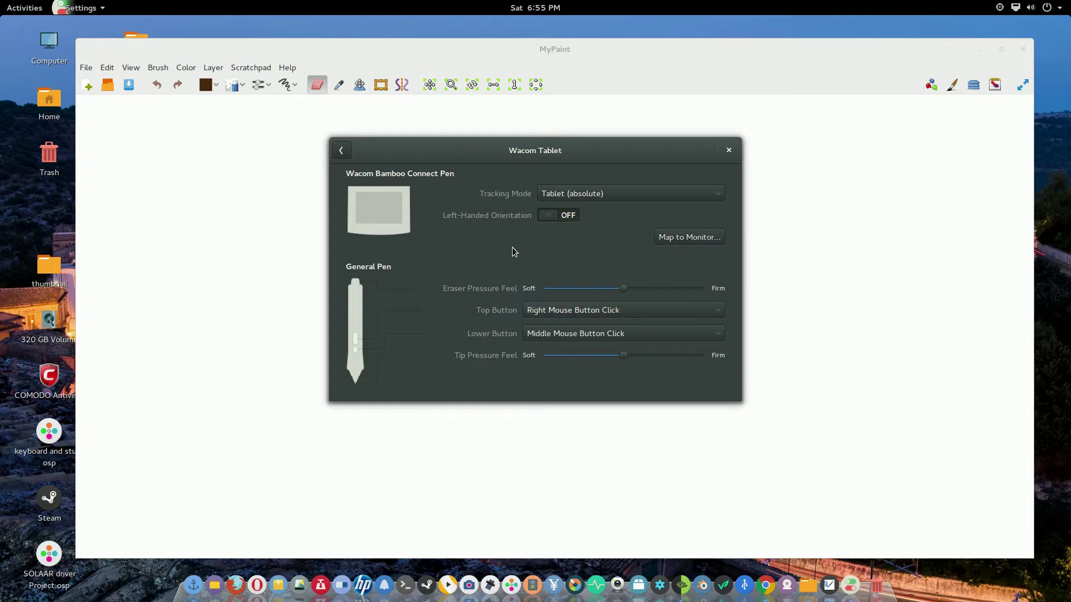
# - Keep Tablet (absolute) tracking and map the pen to the single HDMI-0 monitor with aspect ratio kept
pyautogui.click(640, 200)
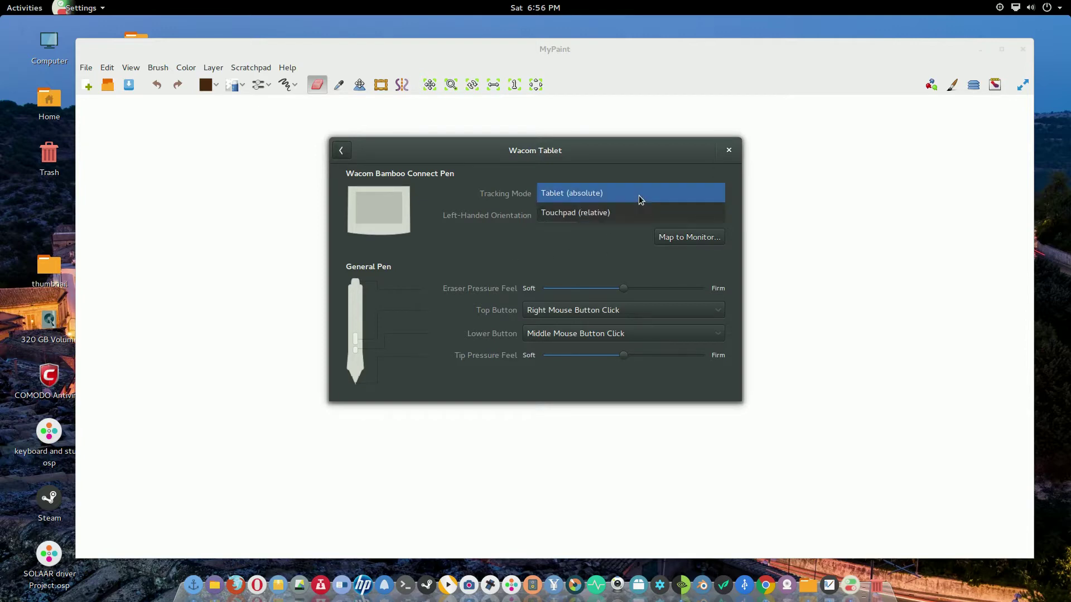
pyautogui.click(639, 196)
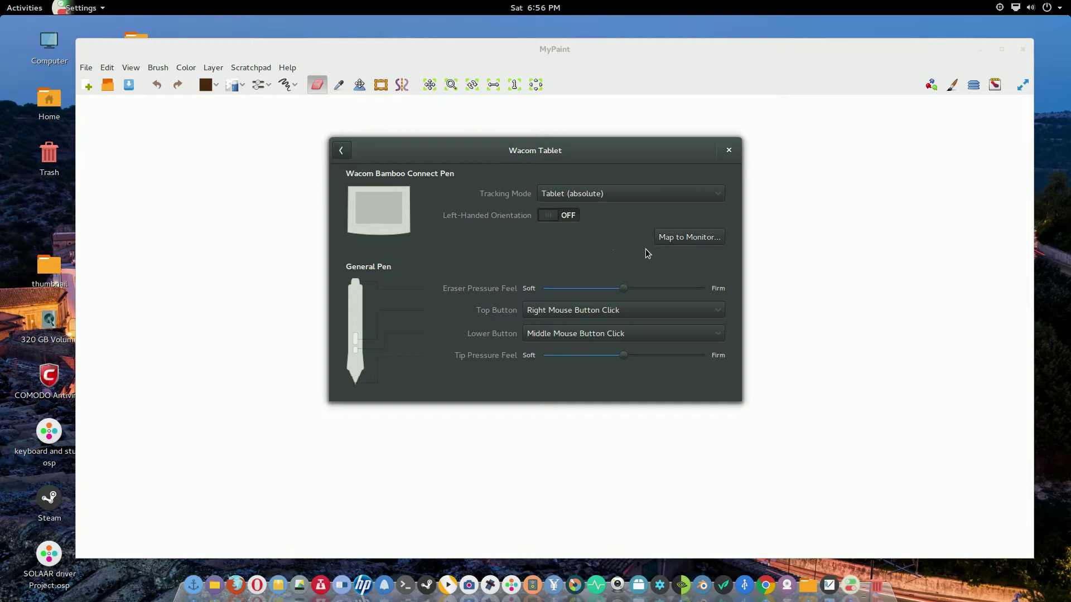
pyautogui.click(698, 241)
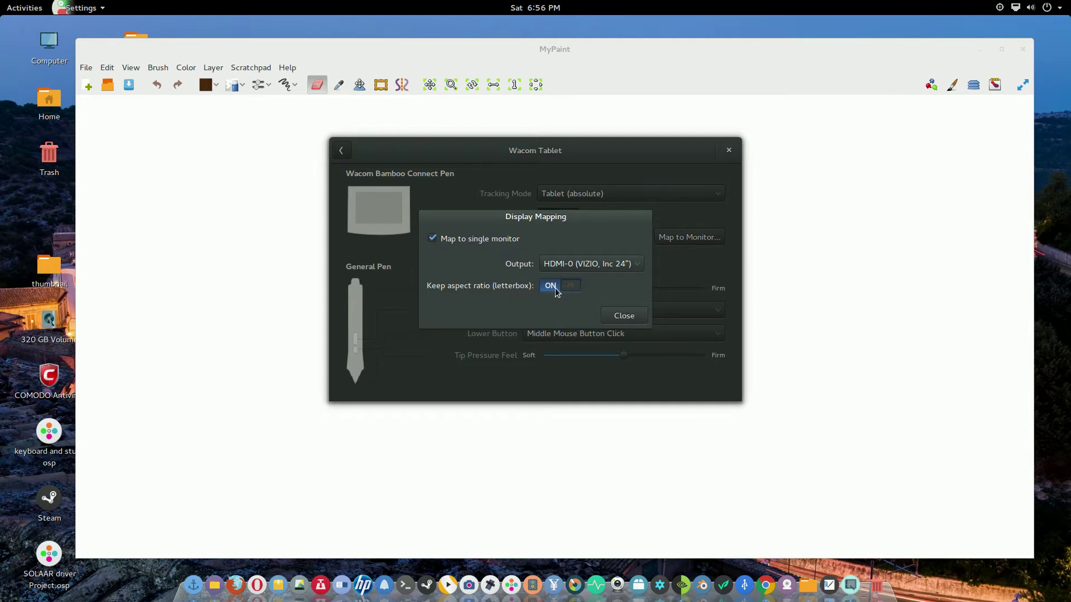
pyautogui.click(435, 240)
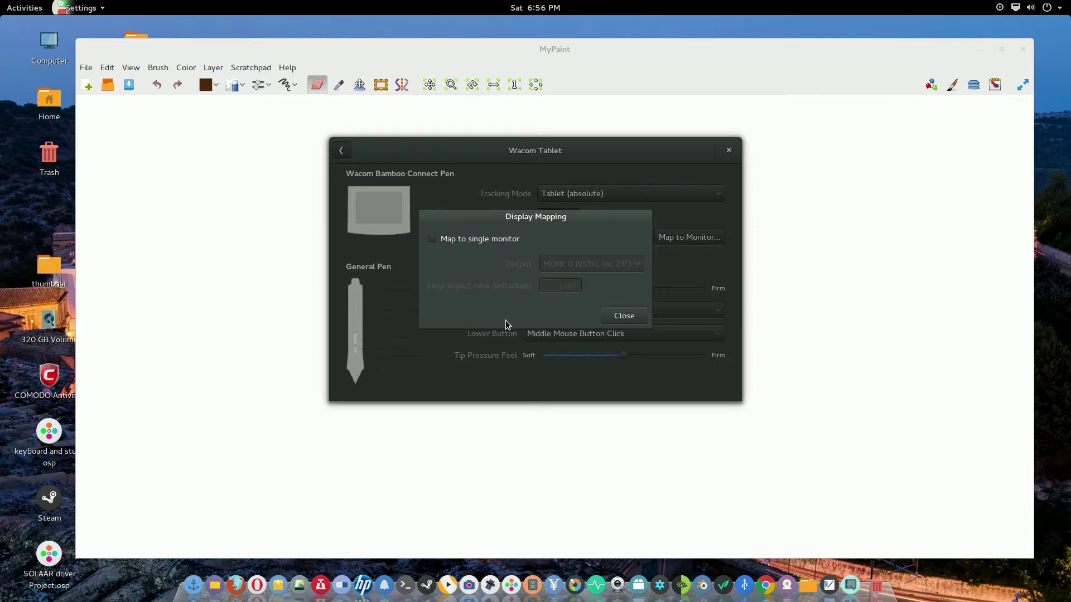
pyautogui.click(432, 238)
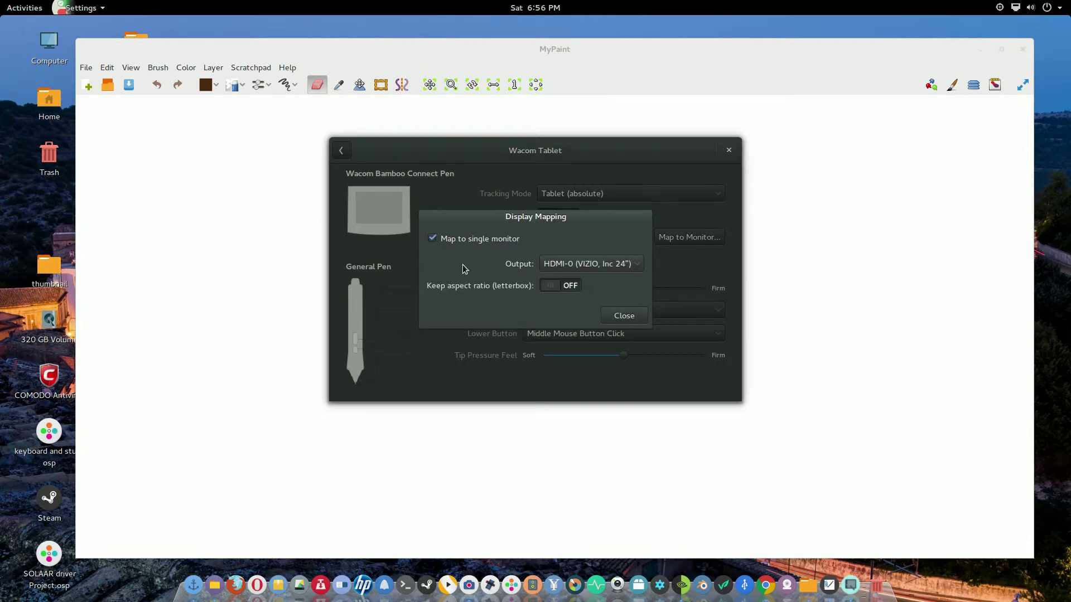
pyautogui.click(567, 291)
pyautogui.click(616, 318)
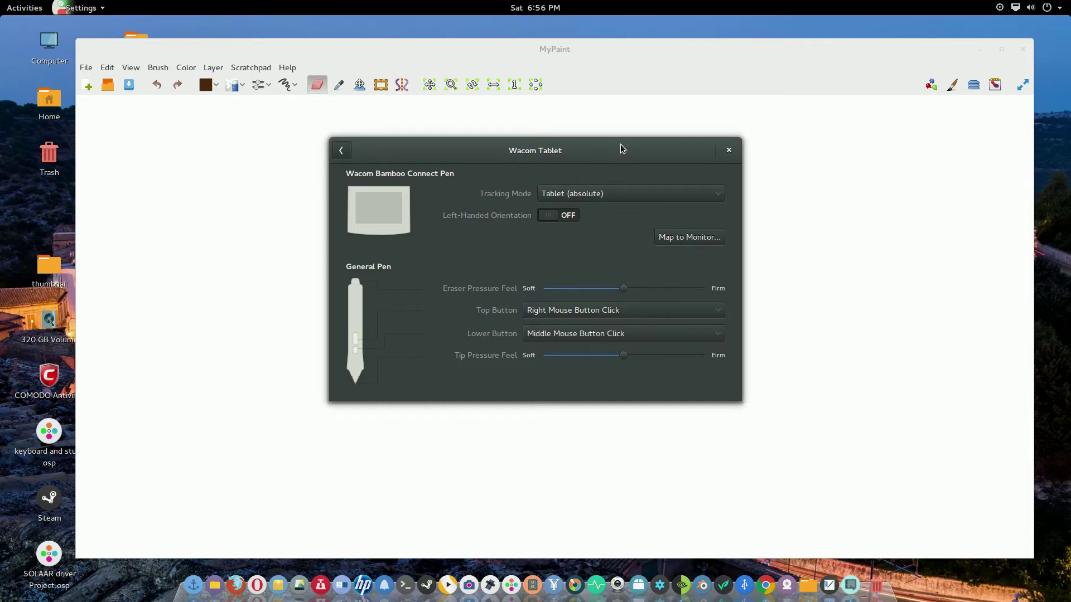
# - Move the Wacom Tablet window slightly down and right
pyautogui.moveTo(620, 145); pyautogui.dragTo(630, 169)
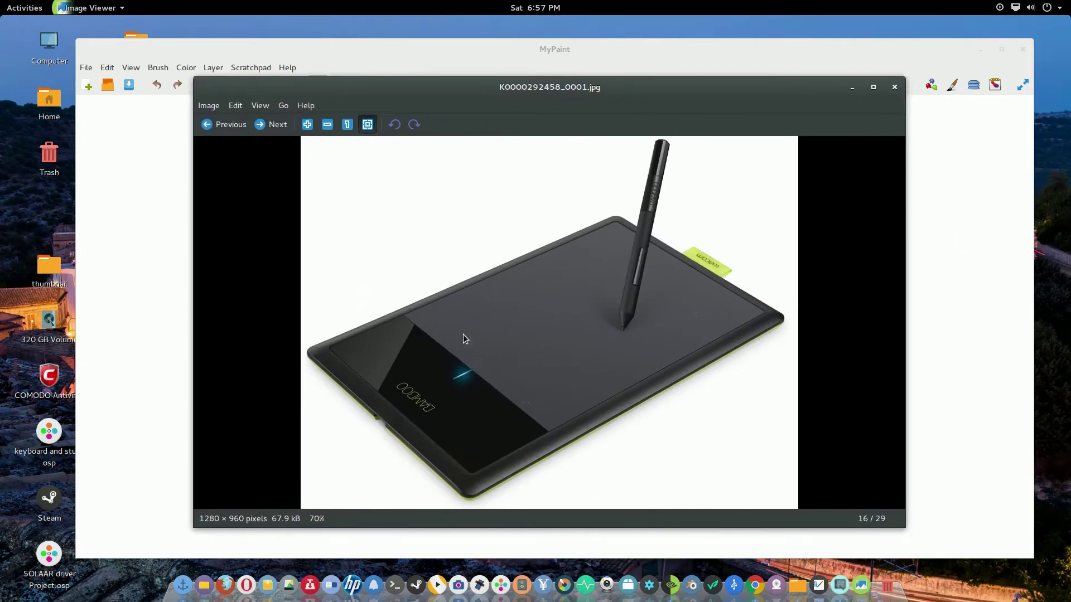
# - Zoom the Bamboo tablet photo to 100% (1280 × 960 pixels)
pyautogui.click(307, 124)
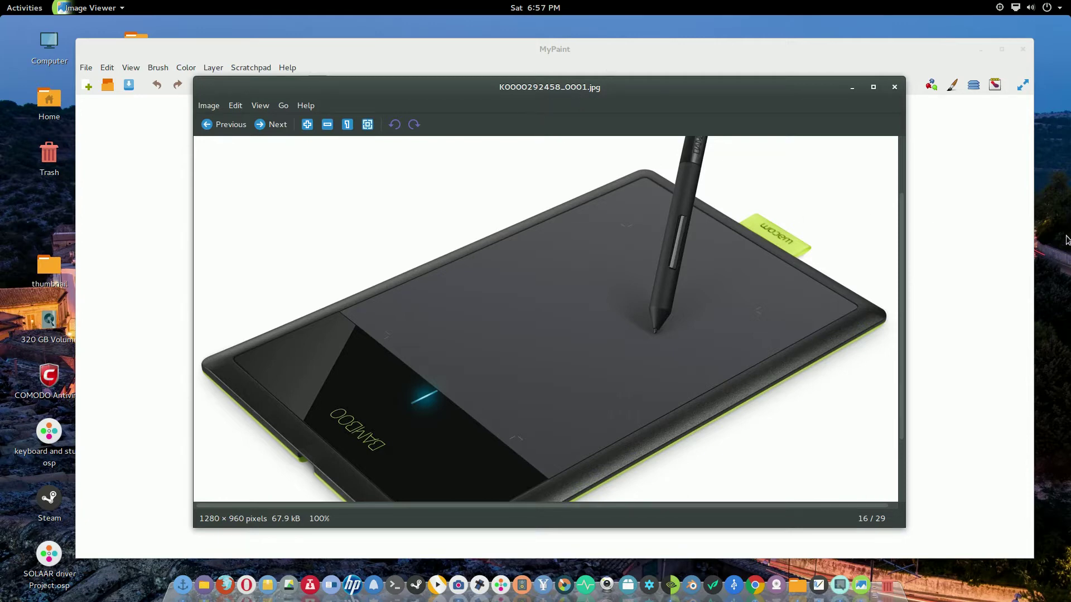
# - Close the Image Viewer and Wacom Tablet windows and bring MyPaint to the front
pyautogui.click(894, 86)
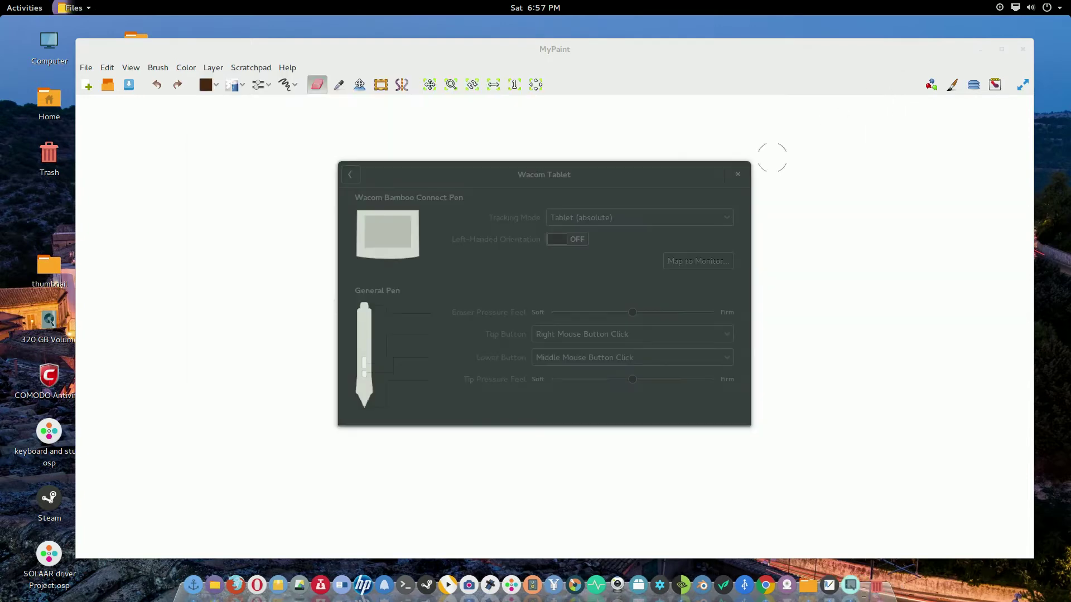
pyautogui.click(737, 173)
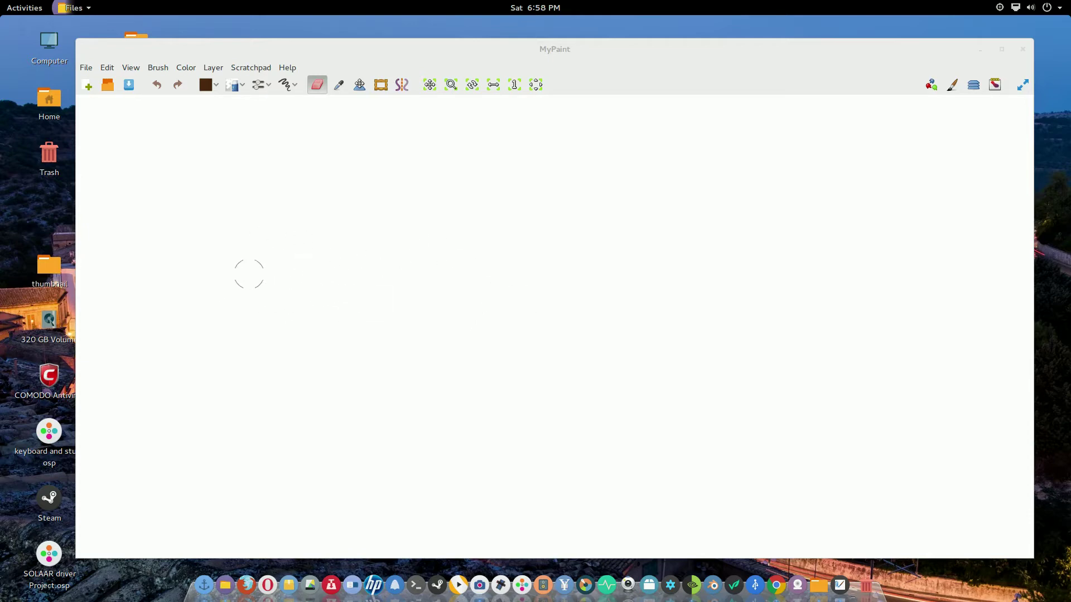
pyautogui.click(187, 317)
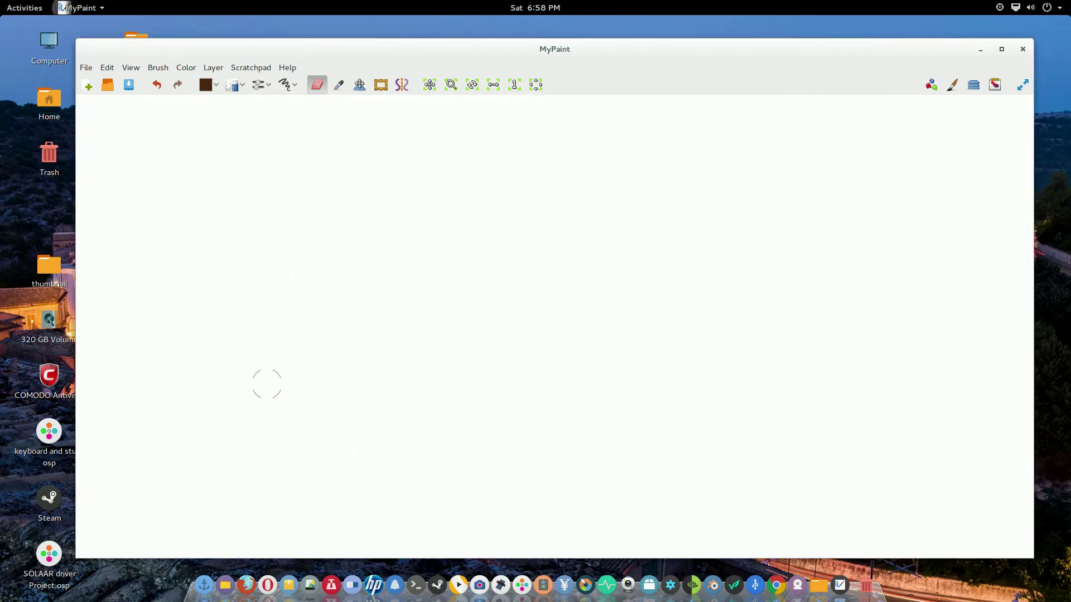
pyautogui.click(235, 85)
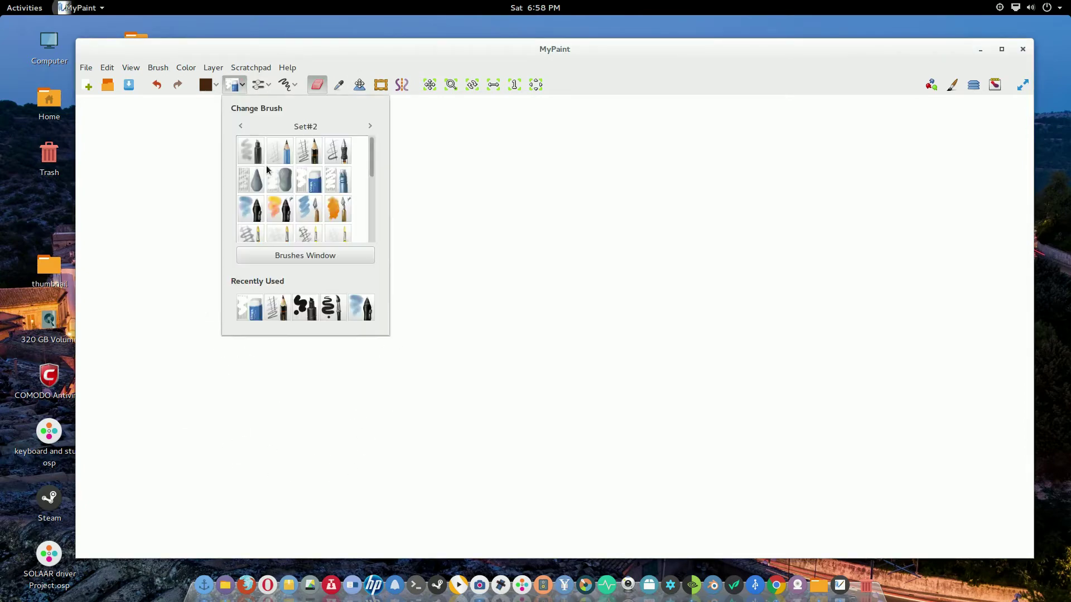
pyautogui.click(314, 150)
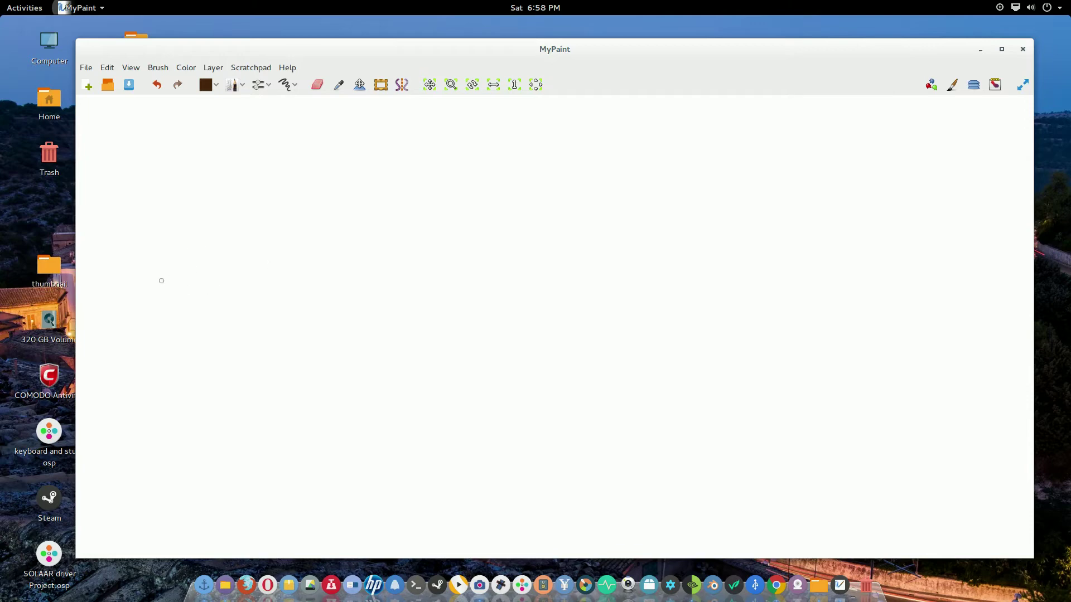
pyautogui.moveTo(181, 269)
pyautogui.mouseDown()
pyautogui.moveTo(290, 303)
pyautogui.moveTo(189, 311)
pyautogui.mouseUp()
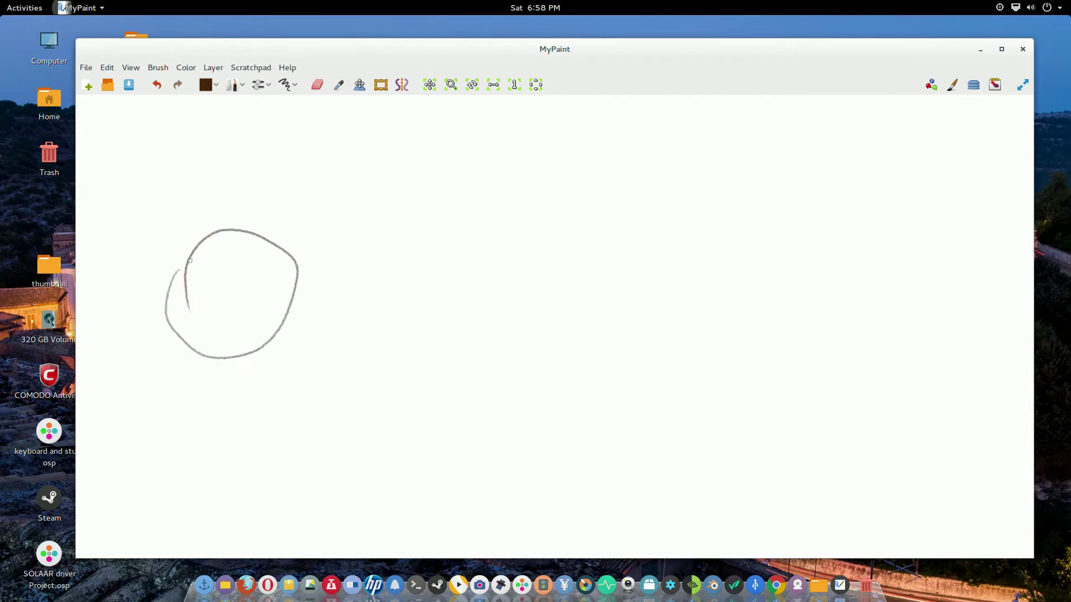
pyautogui.moveTo(180, 271)
pyautogui.mouseDown()
pyautogui.moveTo(169, 320)
pyautogui.moveTo(260, 349)
pyautogui.moveTo(284, 244)
pyautogui.moveTo(190, 255)
pyautogui.moveTo(211, 356)
pyautogui.moveTo(287, 270)
pyautogui.moveTo(192, 259)
pyautogui.moveTo(228, 357)
pyautogui.moveTo(281, 243)
pyautogui.moveTo(187, 318)
pyautogui.moveTo(292, 262)
pyautogui.moveTo(174, 295)
pyautogui.moveTo(299, 280)
pyautogui.moveTo(178, 302)
pyautogui.moveTo(300, 256)
pyautogui.moveTo(176, 326)
pyautogui.mouseUp()
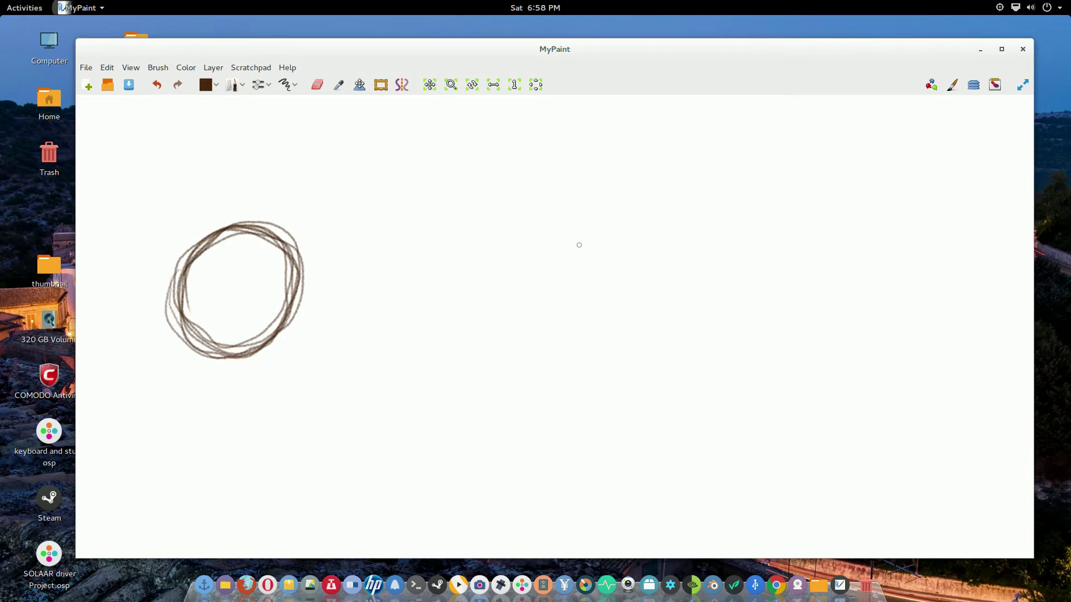
# - Draw a large loose loop right of the brown circle and a long horizontal line beneath
pyautogui.moveTo(575, 243)
pyautogui.mouseDown()
pyautogui.moveTo(475, 376)
pyautogui.moveTo(679, 299)
pyautogui.moveTo(460, 214)
pyautogui.moveTo(559, 383)
pyautogui.moveTo(674, 256)
pyautogui.moveTo(450, 182)
pyautogui.moveTo(450, 386)
pyautogui.moveTo(694, 388)
pyautogui.moveTo(646, 210)
pyautogui.moveTo(475, 212)
pyautogui.moveTo(521, 409)
pyautogui.moveTo(692, 368)
pyautogui.moveTo(675, 215)
pyautogui.moveTo(463, 178)
pyautogui.moveTo(433, 334)
pyautogui.moveTo(560, 420)
pyautogui.moveTo(706, 301)
pyautogui.moveTo(573, 170)
pyautogui.moveTo(446, 234)
pyautogui.moveTo(423, 326)
pyautogui.moveTo(534, 399)
pyautogui.moveTo(675, 372)
pyautogui.moveTo(649, 178)
pyautogui.moveTo(475, 175)
pyautogui.moveTo(433, 363)
pyautogui.moveTo(604, 403)
pyautogui.moveTo(654, 233)
pyautogui.mouseUp()
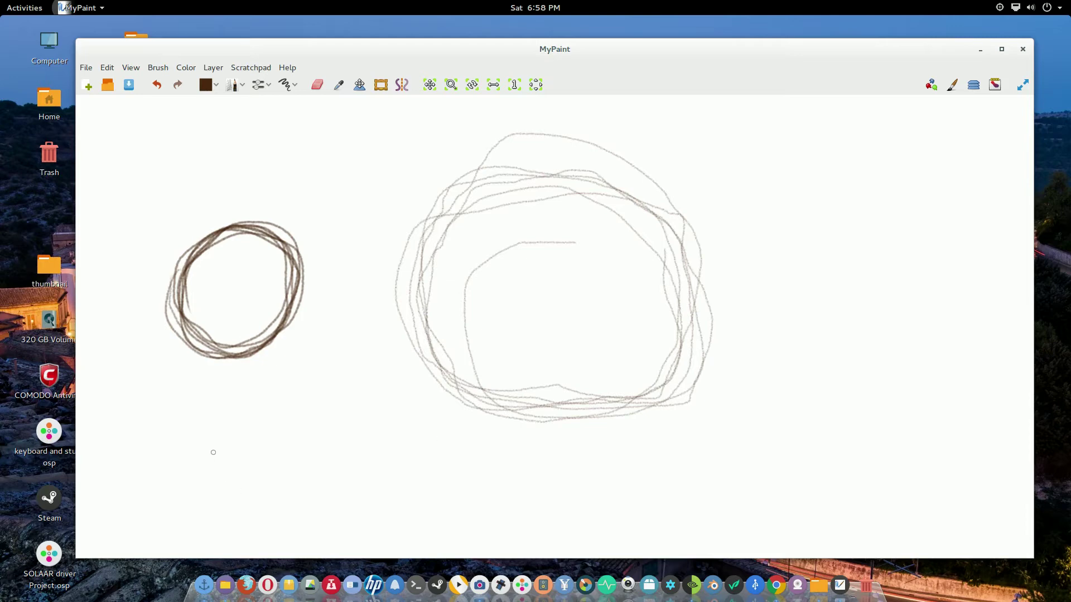
pyautogui.moveTo(213, 456); pyautogui.dragTo(598, 445)
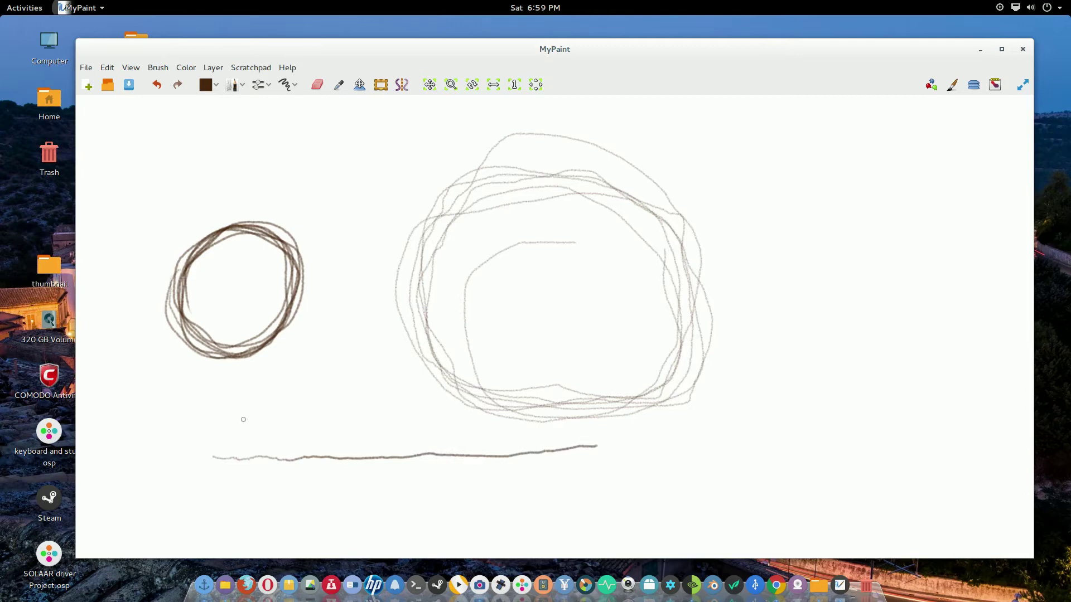
# - Add a second horizontal line, faint rising and looping strokes, and a new middle circle
pyautogui.moveTo(226, 413); pyautogui.dragTo(363, 409)
pyautogui.moveTo(234, 387); pyautogui.dragTo(306, 371)
pyautogui.moveTo(317, 327)
pyautogui.mouseDown()
pyautogui.moveTo(337, 385)
pyautogui.moveTo(368, 335)
pyautogui.moveTo(410, 346)
pyautogui.moveTo(423, 267)
pyautogui.moveTo(592, 276)
pyautogui.moveTo(641, 321)
pyautogui.mouseUp()
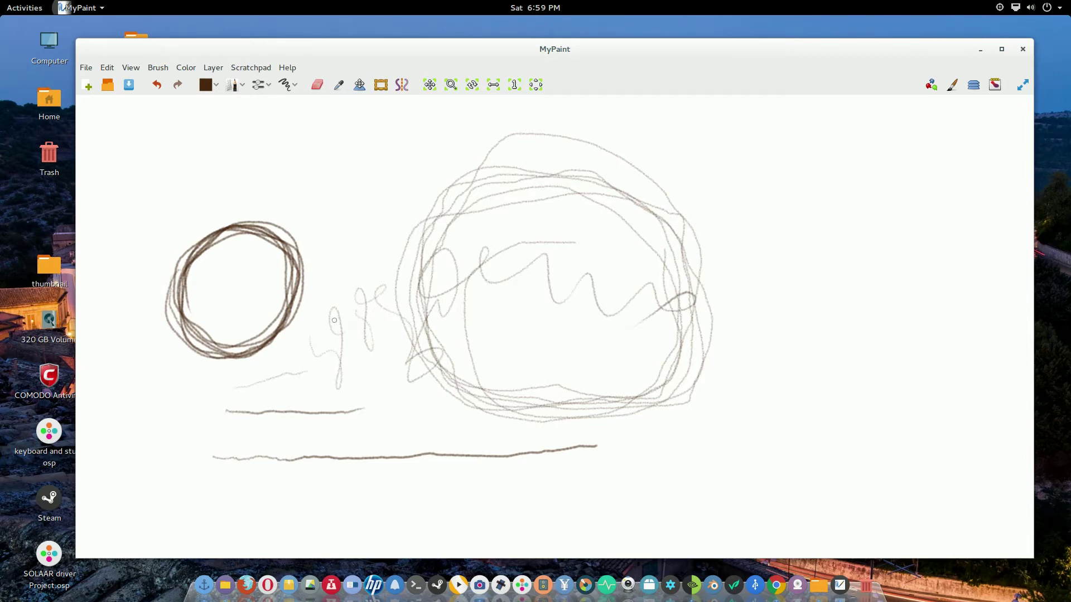
pyautogui.moveTo(332, 248)
pyautogui.mouseDown()
pyautogui.moveTo(413, 332)
pyautogui.moveTo(332, 257)
pyautogui.moveTo(402, 223)
pyautogui.moveTo(435, 236)
pyautogui.moveTo(357, 334)
pyautogui.moveTo(335, 278)
pyautogui.moveTo(346, 240)
pyautogui.moveTo(346, 329)
pyautogui.mouseUp()
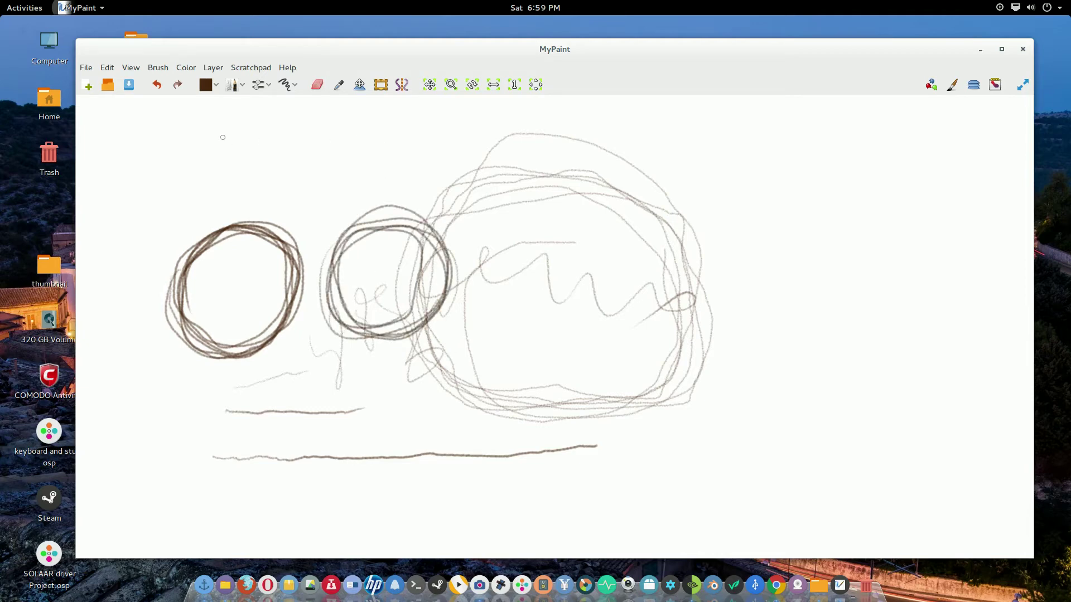
# - Erase half the brown circle, paint a dark-brown blob on the middle circle, then erase its top-left
pyautogui.click(234, 85)
pyautogui.click(236, 86)
pyautogui.click(309, 180)
pyautogui.moveTo(287, 234)
pyautogui.mouseDown()
pyautogui.moveTo(305, 332)
pyautogui.moveTo(232, 303)
pyautogui.moveTo(277, 301)
pyautogui.mouseUp()
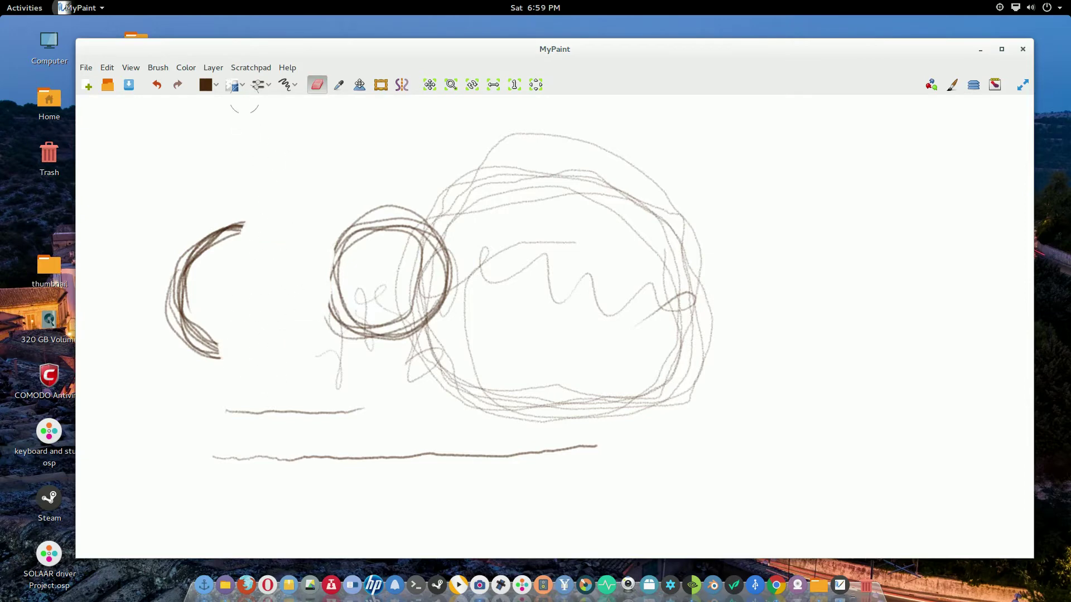
pyautogui.click(316, 86)
pyautogui.moveTo(419, 226); pyautogui.dragTo(411, 228)
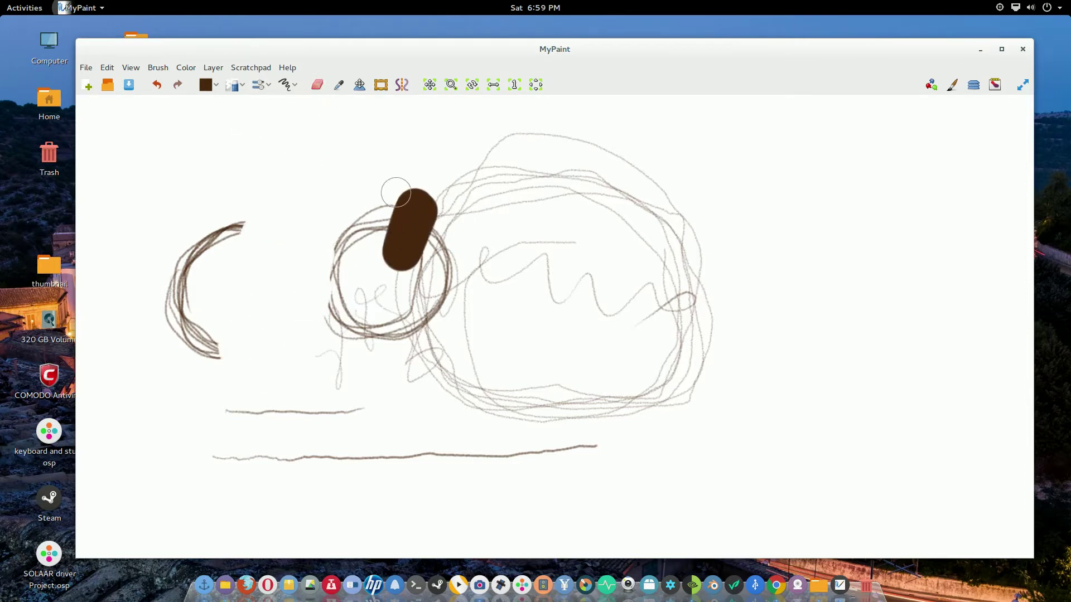
pyautogui.click(319, 88)
pyautogui.moveTo(362, 216)
pyautogui.mouseDown()
pyautogui.moveTo(352, 237)
pyautogui.moveTo(369, 221)
pyautogui.mouseUp()
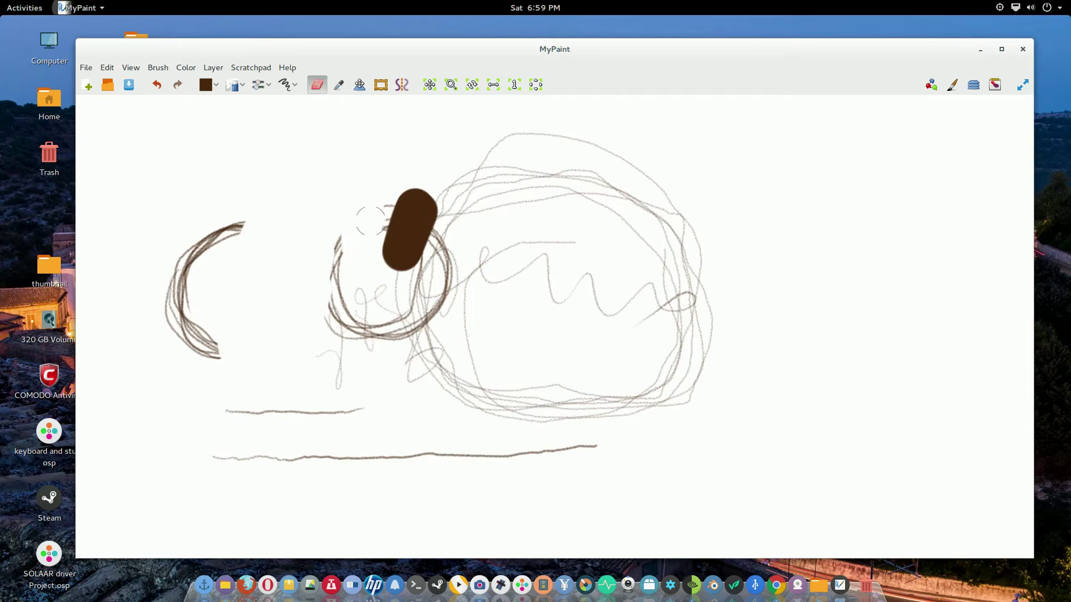
# - With another brush in eraser mode, lighten the faint strokes along the top of the large loop
pyautogui.click(236, 85)
pyautogui.click(308, 149)
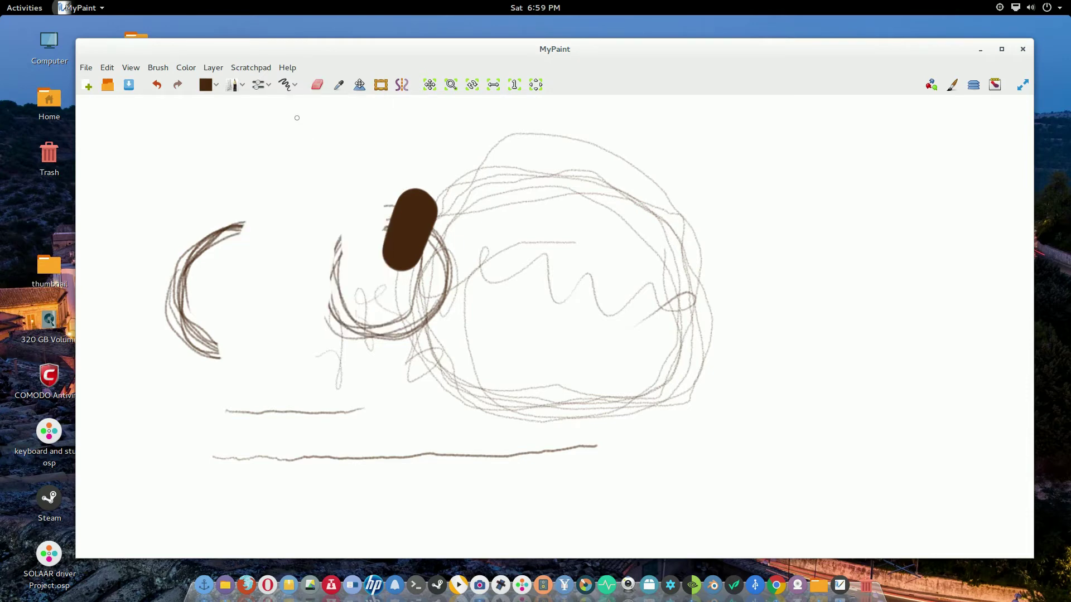
pyautogui.click(316, 85)
pyautogui.moveTo(480, 185); pyautogui.dragTo(460, 233)
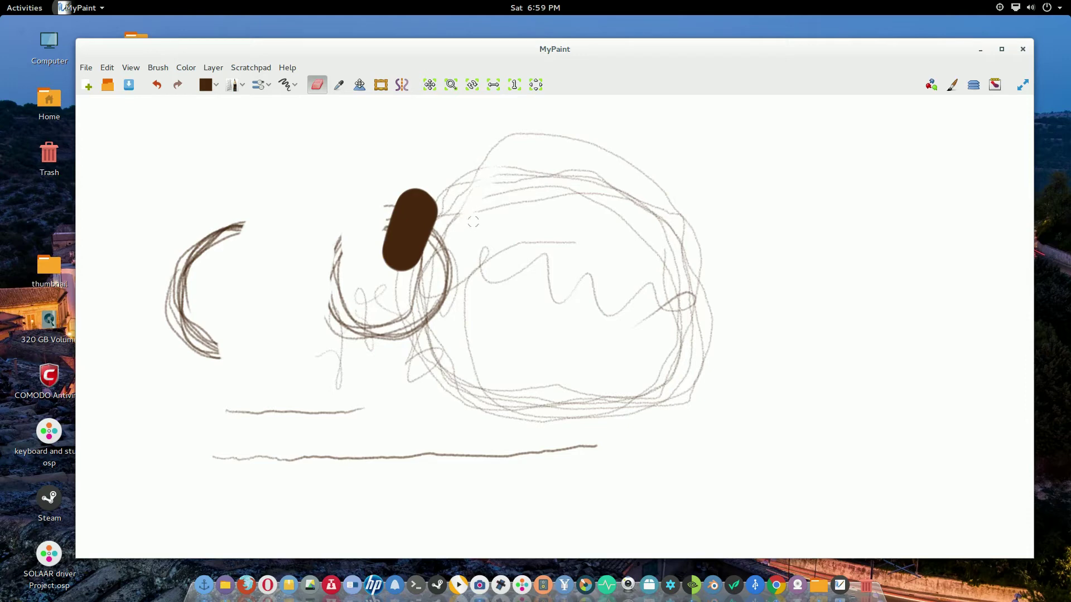
pyautogui.moveTo(494, 185)
pyautogui.mouseDown()
pyautogui.moveTo(553, 174)
pyautogui.moveTo(485, 210)
pyautogui.mouseUp()
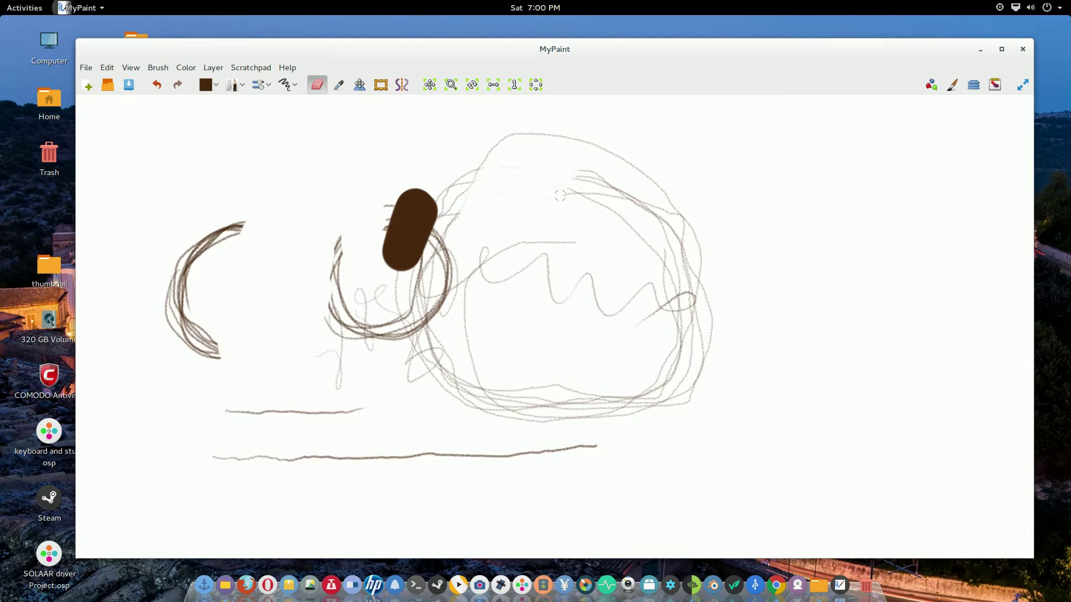
pyautogui.moveTo(563, 196); pyautogui.dragTo(569, 213)
# - Choose the eraser brush and wipe out the brown blob and the rest of the sketch
pyautogui.click(235, 84)
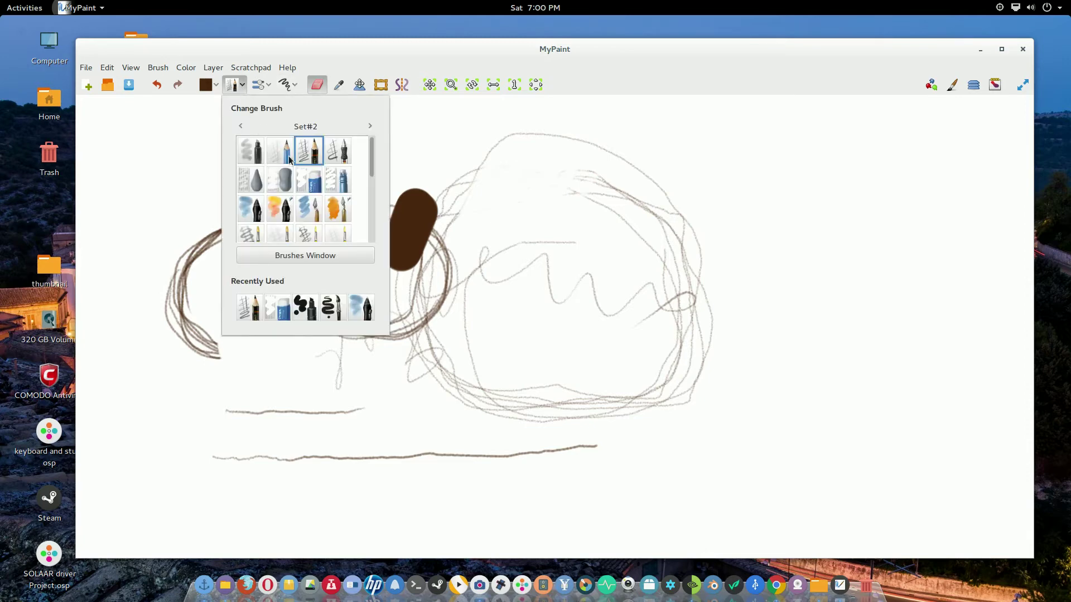
pyautogui.click(315, 182)
pyautogui.moveTo(424, 198)
pyautogui.mouseDown()
pyautogui.moveTo(415, 240)
pyautogui.moveTo(397, 257)
pyautogui.moveTo(463, 182)
pyautogui.moveTo(602, 146)
pyautogui.moveTo(544, 149)
pyautogui.moveTo(664, 279)
pyautogui.moveTo(695, 217)
pyautogui.moveTo(686, 362)
pyautogui.moveTo(639, 420)
pyautogui.moveTo(591, 440)
pyautogui.moveTo(626, 342)
pyautogui.moveTo(580, 385)
pyautogui.moveTo(621, 297)
pyautogui.mouseUp()
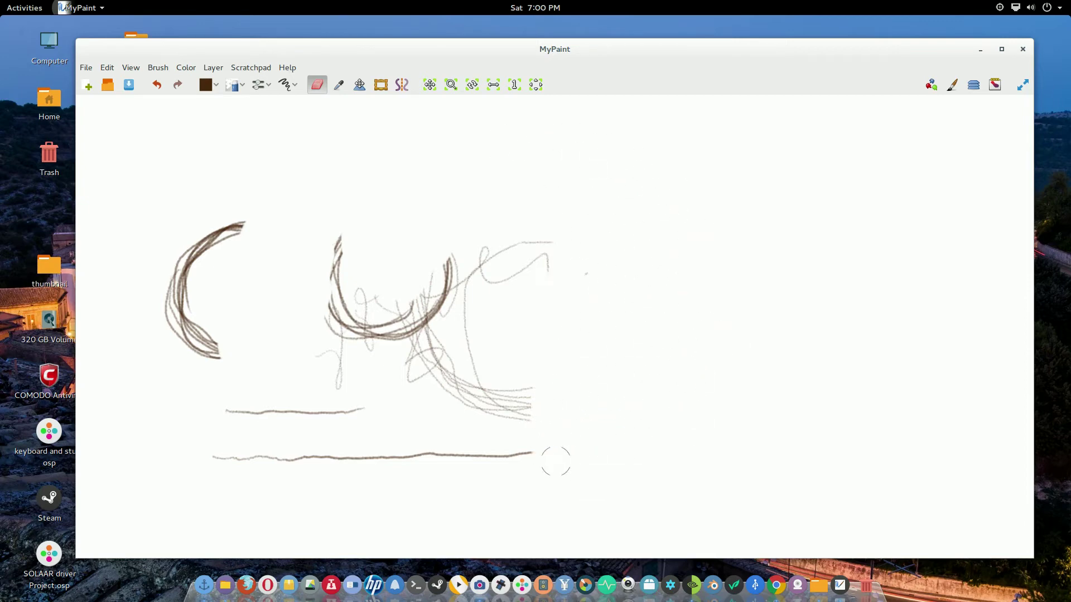
pyautogui.moveTo(581, 212)
pyautogui.mouseDown()
pyautogui.moveTo(517, 452)
pyautogui.moveTo(525, 201)
pyautogui.moveTo(476, 457)
pyautogui.moveTo(424, 454)
pyautogui.moveTo(443, 301)
pyautogui.moveTo(389, 327)
pyautogui.moveTo(364, 301)
pyautogui.moveTo(335, 438)
pyautogui.moveTo(308, 332)
pyautogui.moveTo(270, 471)
pyautogui.moveTo(212, 455)
pyautogui.moveTo(206, 284)
pyautogui.moveTo(184, 256)
pyautogui.moveTo(230, 199)
pyautogui.mouseUp()
# - With a pencil brush, draw a test loop, a long blue loop, and a light-brown loop across the top
pyautogui.click(235, 84)
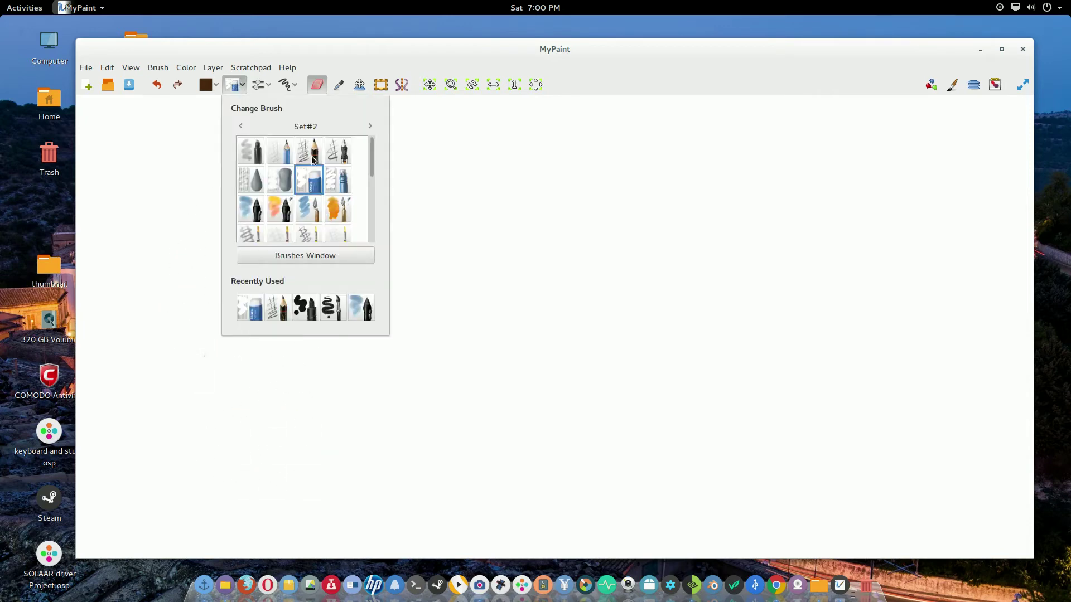
pyautogui.click(311, 163)
pyautogui.moveTo(309, 238)
pyautogui.mouseDown()
pyautogui.moveTo(343, 312)
pyautogui.moveTo(416, 234)
pyautogui.moveTo(389, 209)
pyautogui.mouseUp()
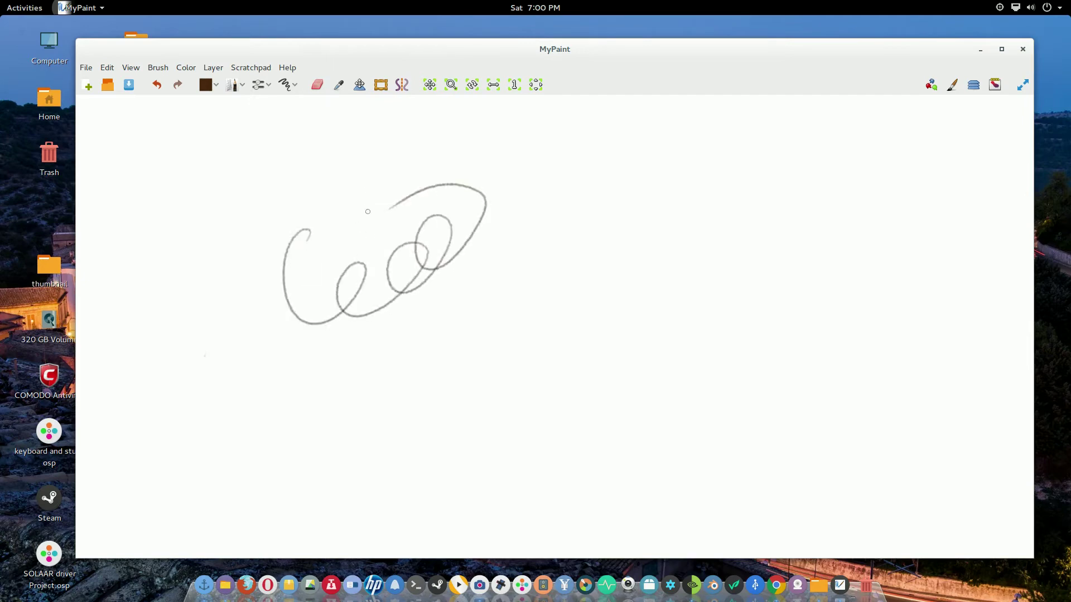
pyautogui.click(215, 87)
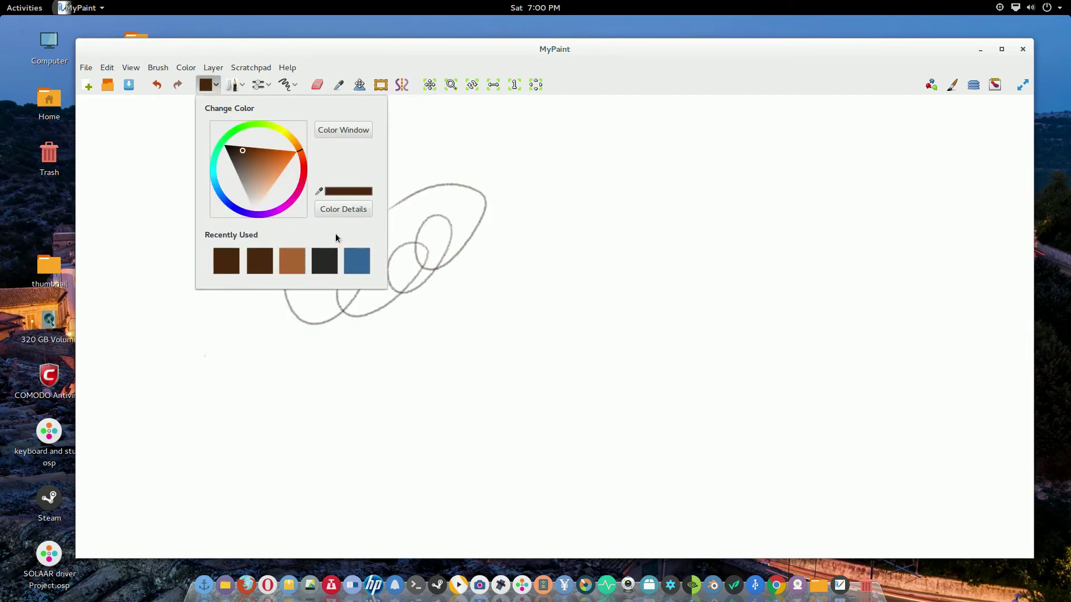
pyautogui.click(357, 263)
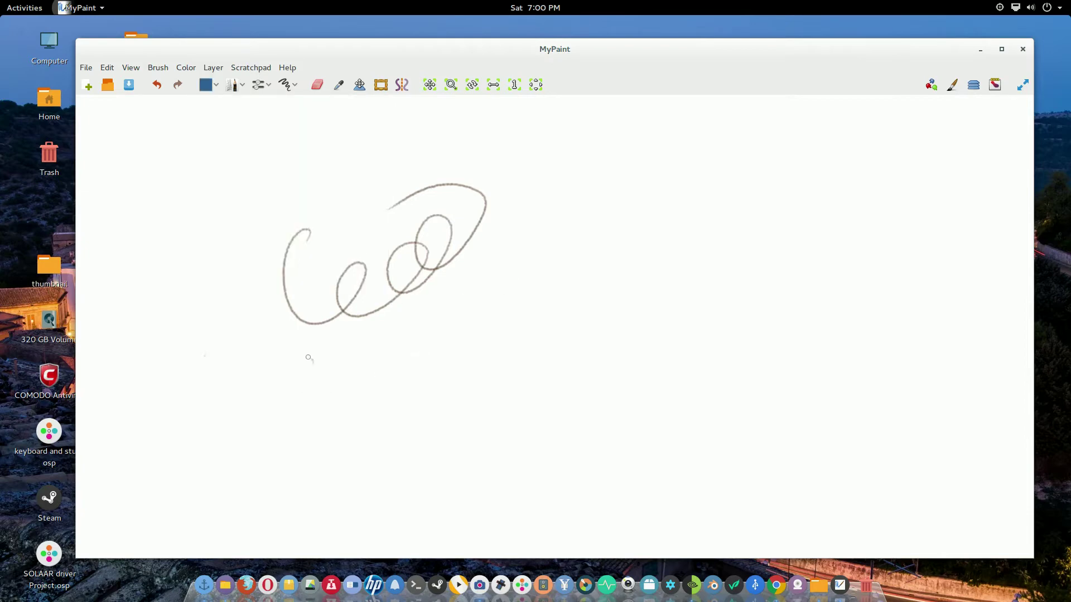
pyautogui.moveTo(303, 357)
pyautogui.mouseDown()
pyautogui.moveTo(417, 395)
pyautogui.moveTo(585, 295)
pyautogui.moveTo(647, 221)
pyautogui.mouseUp()
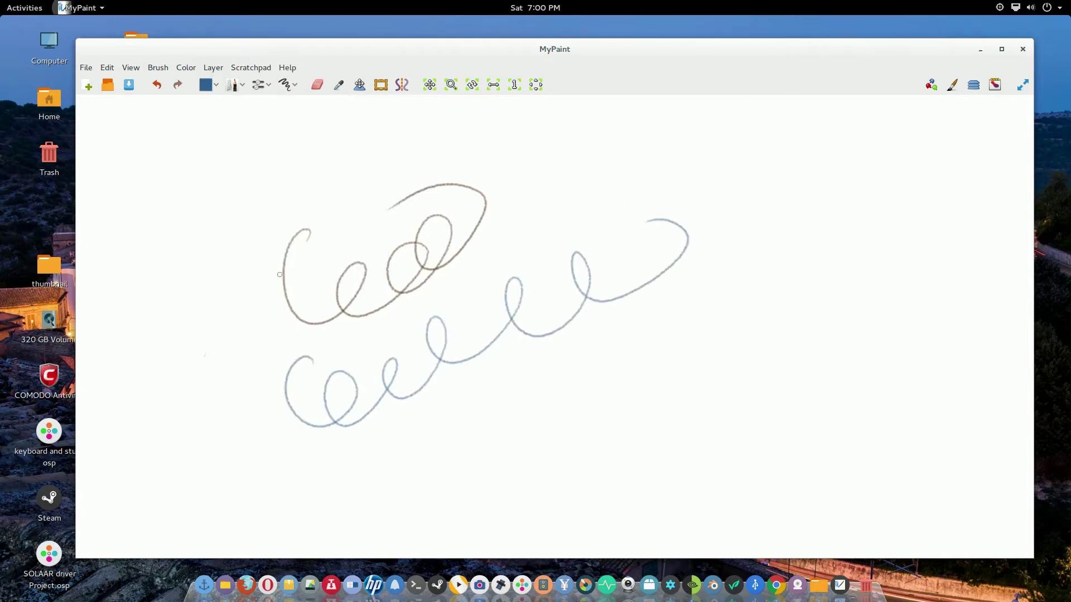
pyautogui.click(215, 86)
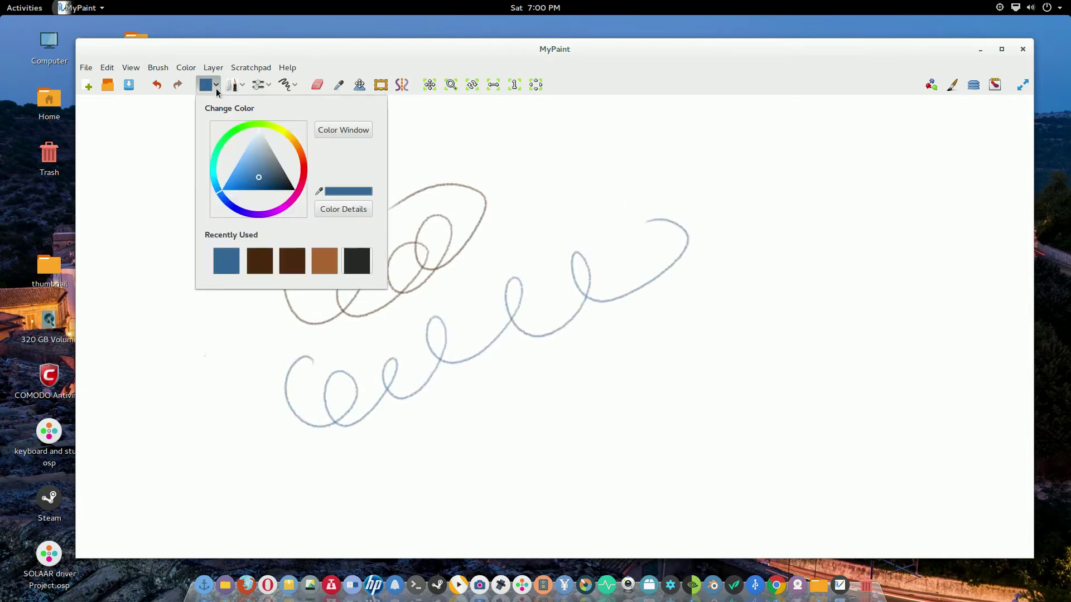
pyautogui.click(326, 254)
pyautogui.moveTo(228, 176)
pyautogui.mouseDown()
pyautogui.moveTo(223, 227)
pyautogui.moveTo(379, 142)
pyautogui.moveTo(585, 168)
pyautogui.moveTo(598, 140)
pyautogui.mouseUp()
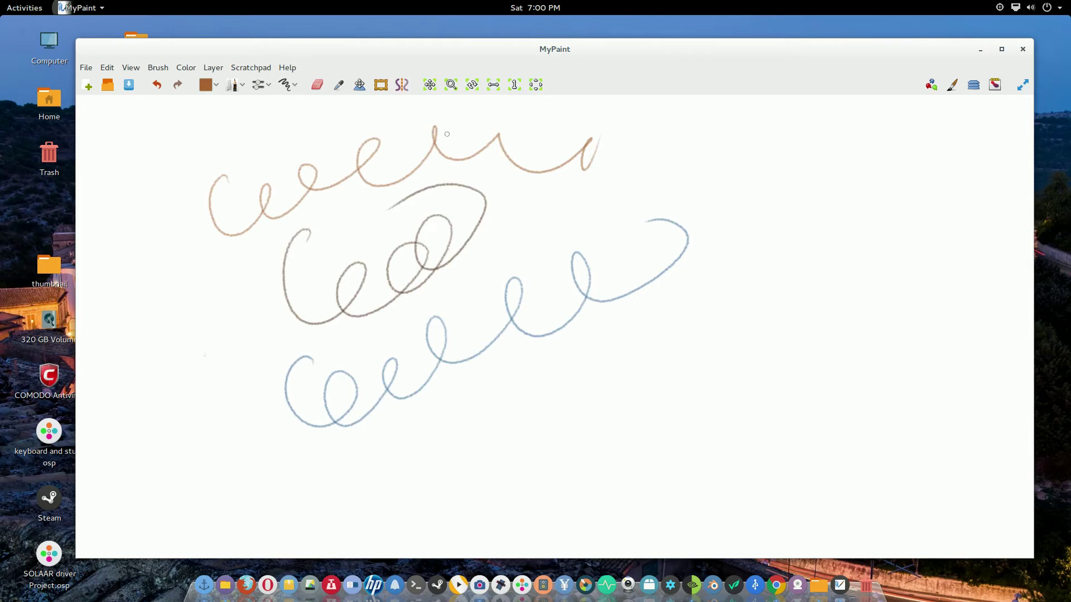
# - Switch to the eraser brush and erase the brown strokes
pyautogui.click(237, 89)
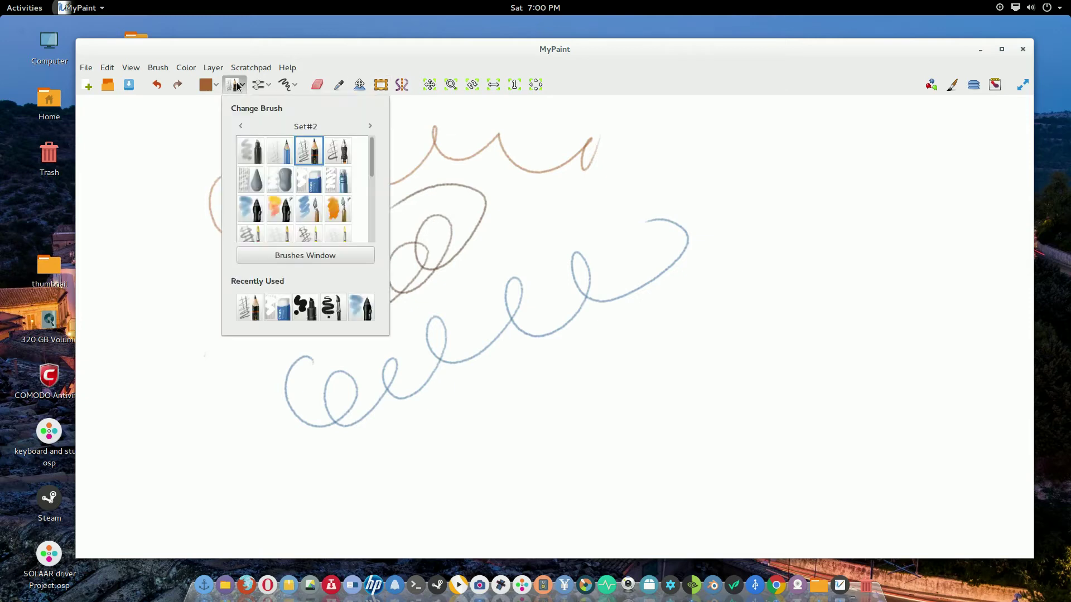
pyautogui.click(309, 183)
pyautogui.moveTo(233, 178)
pyautogui.mouseDown()
pyautogui.moveTo(239, 231)
pyautogui.moveTo(369, 215)
pyautogui.moveTo(268, 470)
pyautogui.moveTo(368, 366)
pyautogui.moveTo(352, 399)
pyautogui.moveTo(450, 356)
pyautogui.moveTo(524, 384)
pyautogui.moveTo(641, 294)
pyautogui.moveTo(563, 268)
pyautogui.moveTo(586, 143)
pyautogui.moveTo(518, 296)
pyautogui.moveTo(526, 189)
pyautogui.moveTo(435, 255)
pyautogui.moveTo(399, 239)
pyautogui.moveTo(428, 132)
pyautogui.mouseUp()
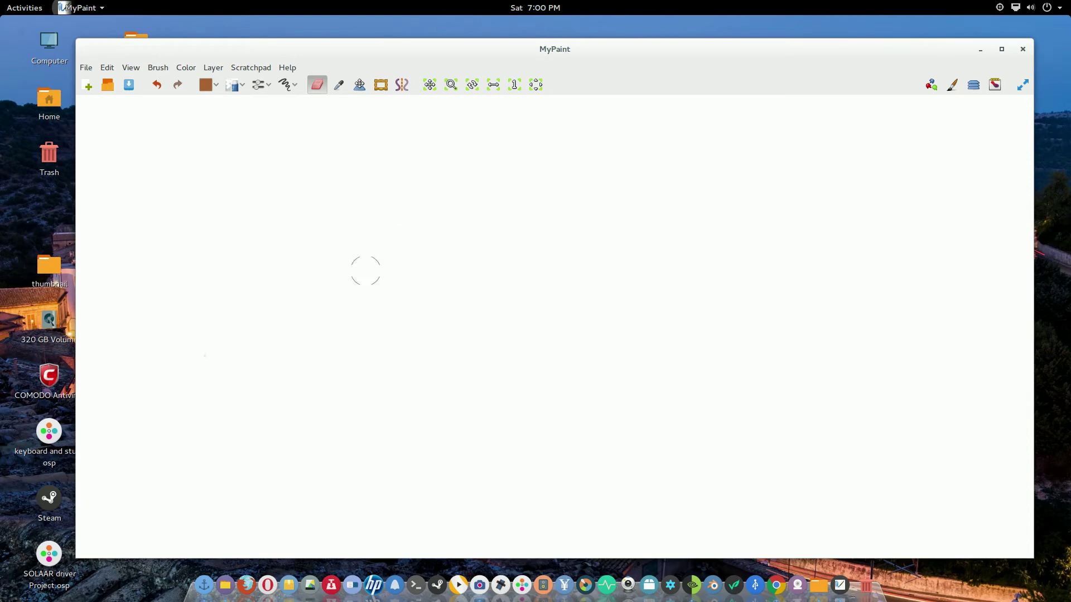
# - With a pencil brush, draw a long diagonal line, then a near-black test stroke beside it
pyautogui.click(234, 85)
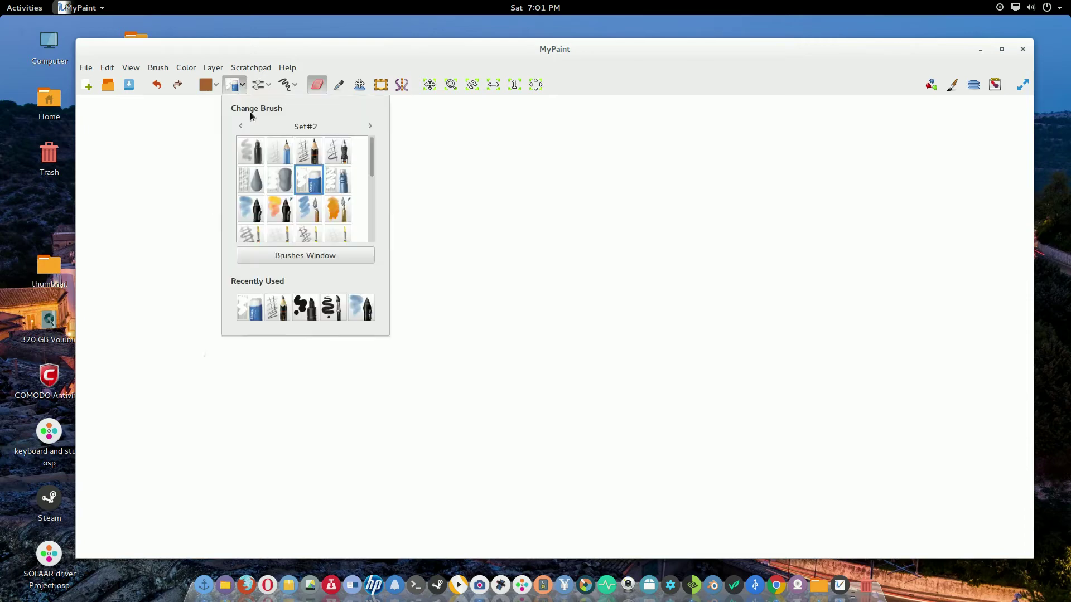
pyautogui.click(306, 149)
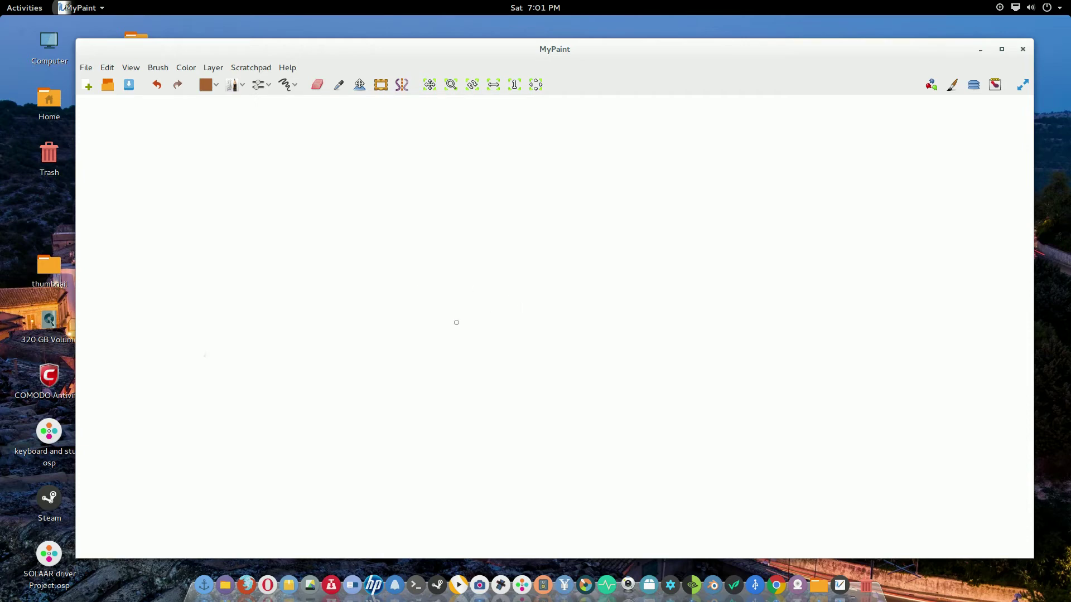
pyautogui.moveTo(607, 241); pyautogui.dragTo(310, 299)
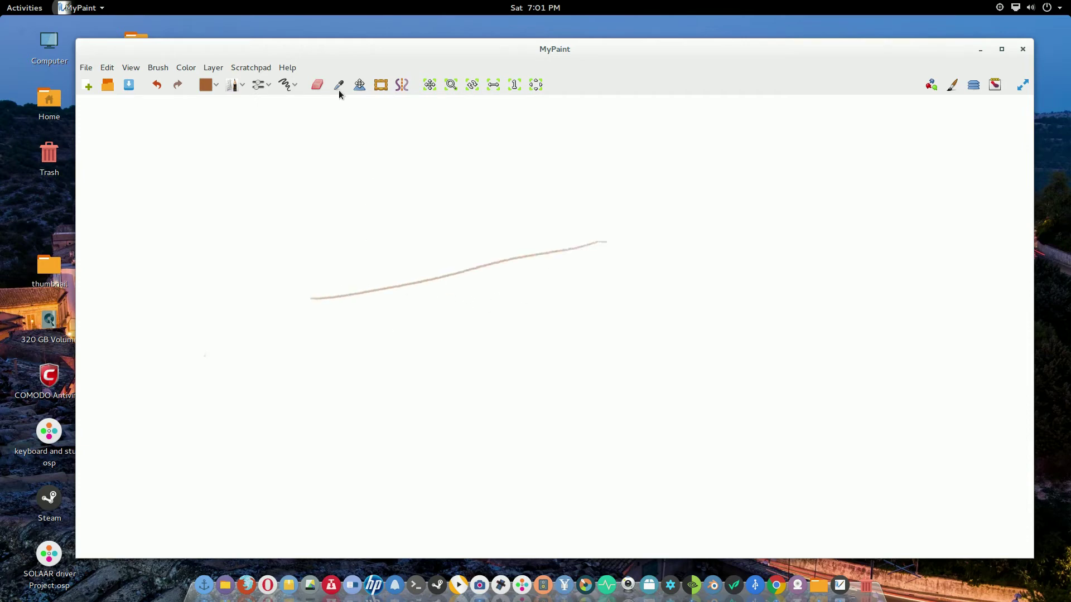
pyautogui.click(207, 85)
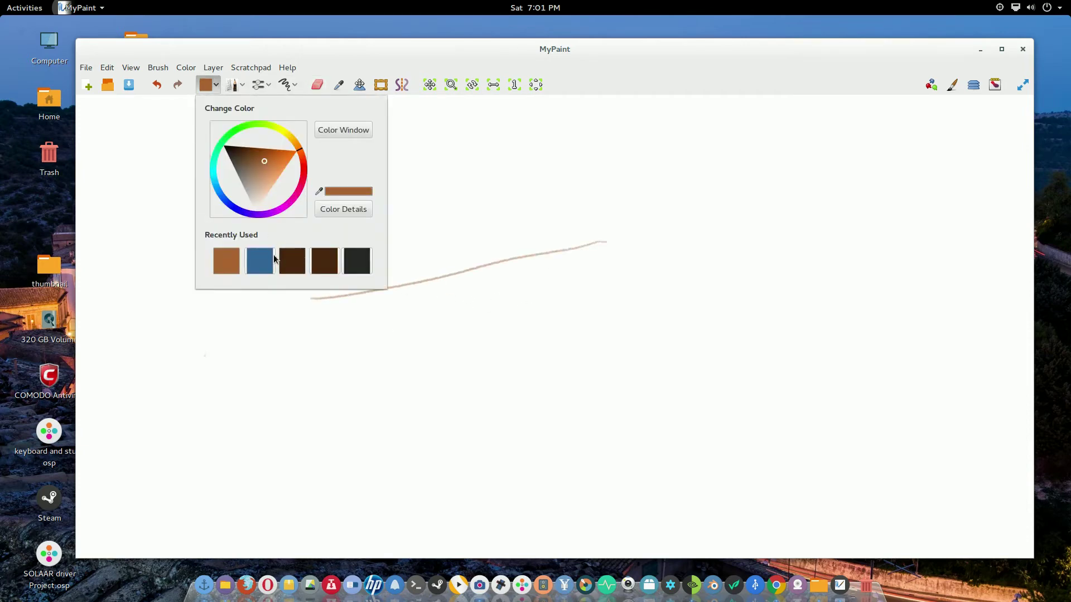
pyautogui.click(354, 264)
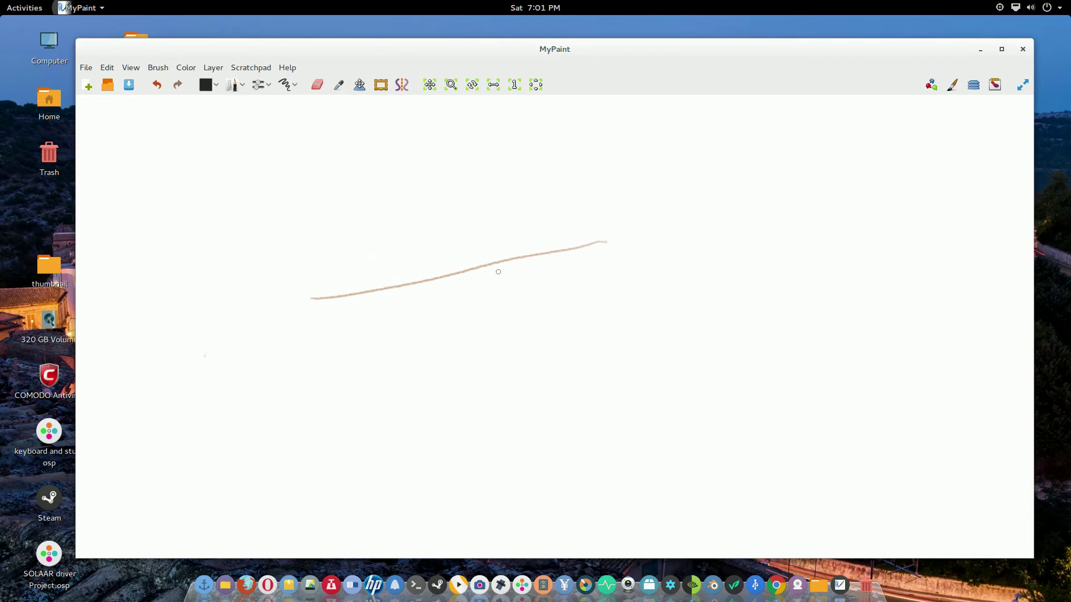
pyautogui.moveTo(311, 297); pyautogui.dragTo(556, 261)
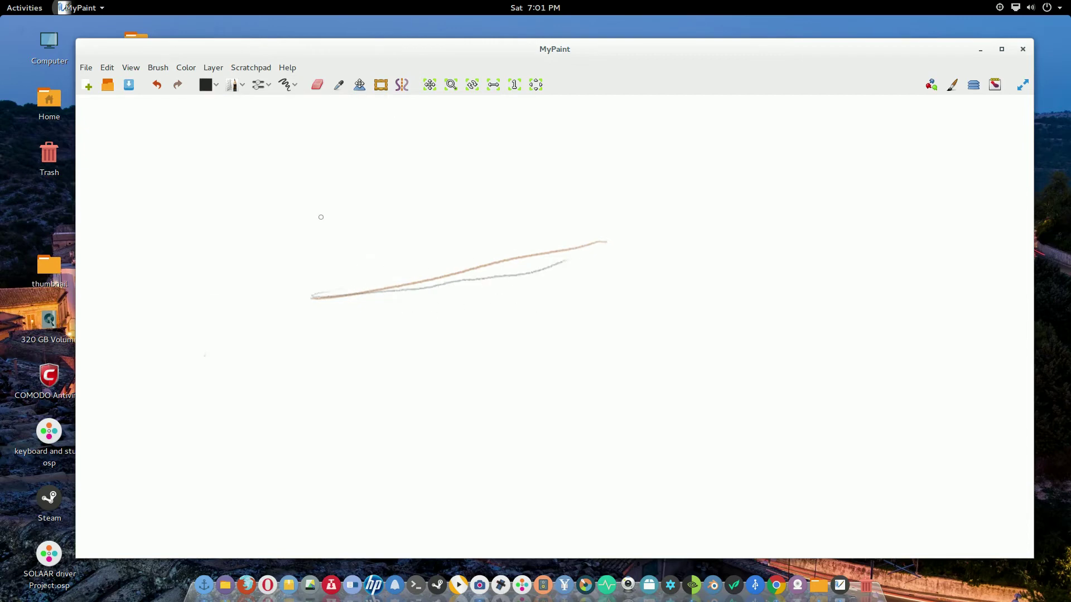
# - Erase both test strokes with the eraser brush and return to the pencil brush
pyautogui.click(244, 88)
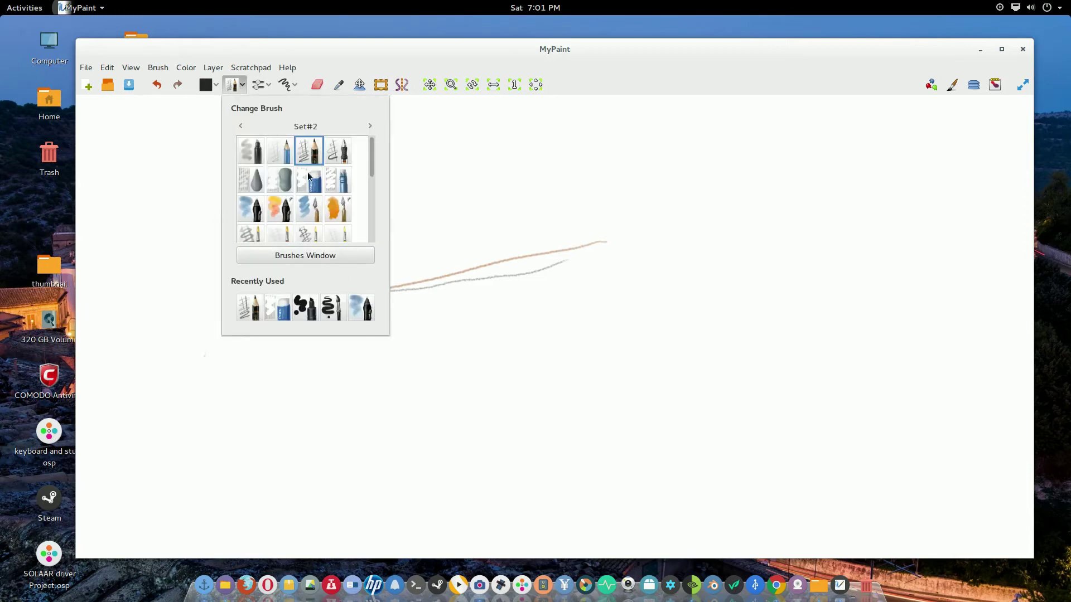
pyautogui.click(311, 177)
pyautogui.moveTo(357, 292)
pyautogui.mouseDown()
pyautogui.moveTo(337, 281)
pyautogui.moveTo(589, 242)
pyautogui.mouseUp()
pyautogui.click(241, 88)
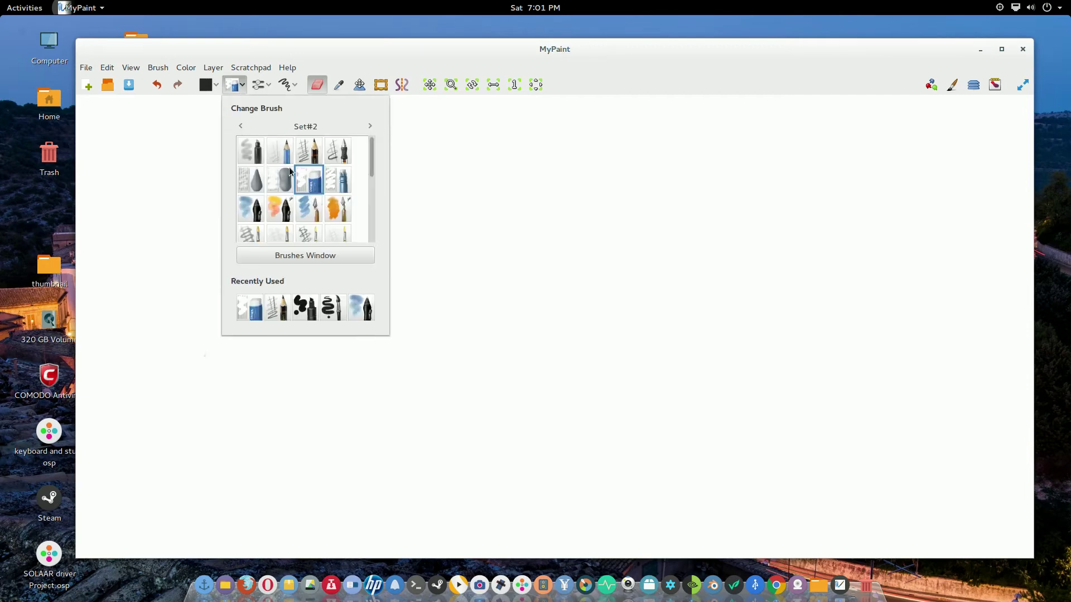
pyautogui.click(302, 147)
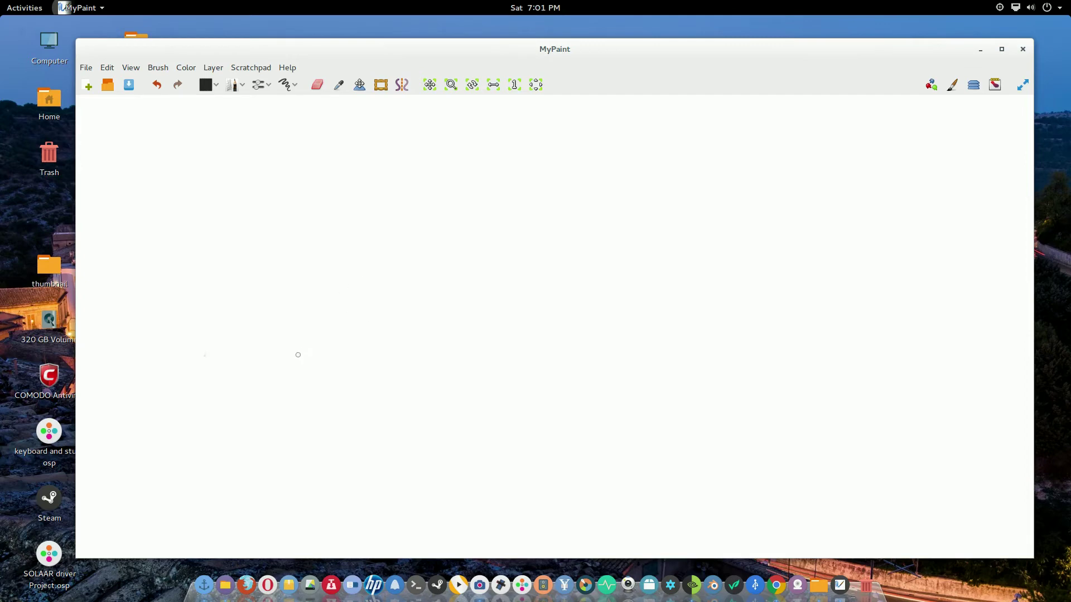
# - Sketch the long blade edges, hatch strokes near the top, the hilt curve and the blade tip
pyautogui.moveTo(300, 352)
pyautogui.mouseDown()
pyautogui.moveTo(432, 218)
pyautogui.moveTo(299, 363)
pyautogui.moveTo(280, 451)
pyautogui.moveTo(474, 359)
pyautogui.moveTo(504, 205)
pyautogui.moveTo(483, 358)
pyautogui.moveTo(304, 454)
pyautogui.moveTo(488, 343)
pyautogui.moveTo(306, 447)
pyautogui.moveTo(326, 442)
pyautogui.moveTo(289, 374)
pyautogui.moveTo(283, 458)
pyautogui.moveTo(307, 351)
pyautogui.moveTo(391, 285)
pyautogui.moveTo(484, 349)
pyautogui.mouseUp()
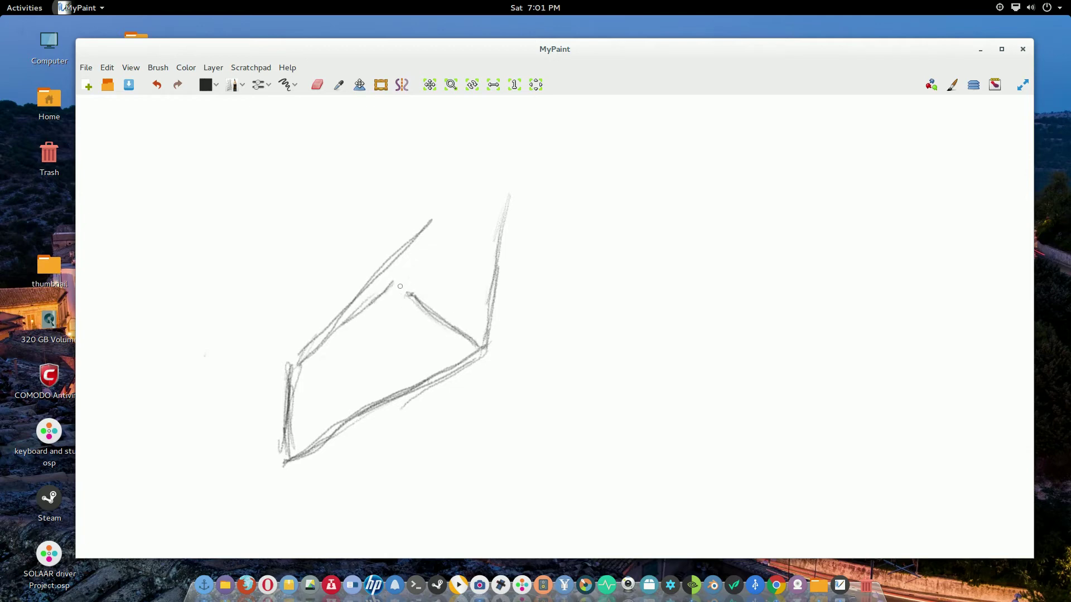
pyautogui.moveTo(398, 288)
pyautogui.mouseDown()
pyautogui.moveTo(452, 214)
pyautogui.moveTo(424, 254)
pyautogui.moveTo(445, 223)
pyautogui.moveTo(419, 185)
pyautogui.moveTo(485, 152)
pyautogui.moveTo(512, 177)
pyautogui.moveTo(443, 171)
pyautogui.moveTo(427, 228)
pyautogui.moveTo(502, 178)
pyautogui.moveTo(558, 161)
pyautogui.moveTo(529, 193)
pyautogui.moveTo(591, 201)
pyautogui.moveTo(599, 149)
pyautogui.moveTo(588, 123)
pyautogui.moveTo(619, 133)
pyautogui.moveTo(621, 200)
pyautogui.moveTo(636, 177)
pyautogui.moveTo(615, 197)
pyautogui.mouseUp()
pyautogui.moveTo(391, 229)
pyautogui.mouseDown()
pyautogui.moveTo(369, 242)
pyautogui.moveTo(329, 226)
pyautogui.moveTo(347, 289)
pyautogui.moveTo(332, 245)
pyautogui.moveTo(356, 281)
pyautogui.mouseUp()
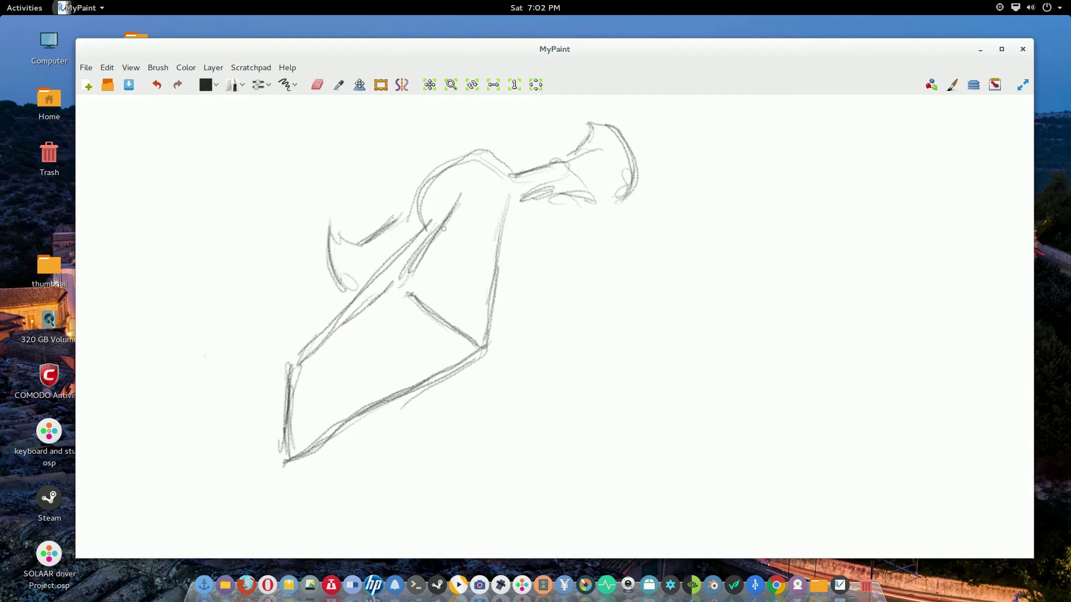
pyautogui.moveTo(553, 208)
pyautogui.mouseDown()
pyautogui.moveTo(581, 202)
pyautogui.moveTo(614, 219)
pyautogui.moveTo(633, 187)
pyautogui.mouseUp()
pyautogui.moveTo(377, 412)
pyautogui.mouseDown()
pyautogui.moveTo(316, 457)
pyautogui.moveTo(361, 404)
pyautogui.mouseUp()
pyautogui.moveTo(298, 447); pyautogui.dragTo(283, 448)
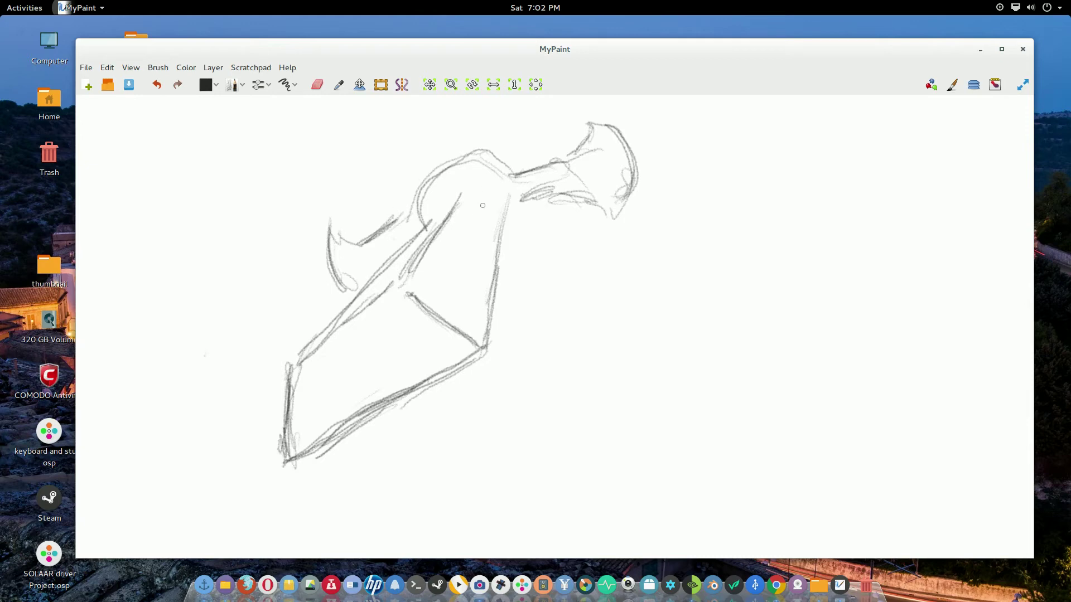
# - Sketch where the blade meets the guard and trace the ring's outline
pyautogui.moveTo(469, 202)
pyautogui.mouseDown()
pyautogui.moveTo(509, 190)
pyautogui.moveTo(462, 200)
pyautogui.moveTo(429, 230)
pyautogui.mouseUp()
pyautogui.moveTo(530, 201)
pyautogui.mouseDown()
pyautogui.moveTo(498, 248)
pyautogui.moveTo(527, 206)
pyautogui.mouseUp()
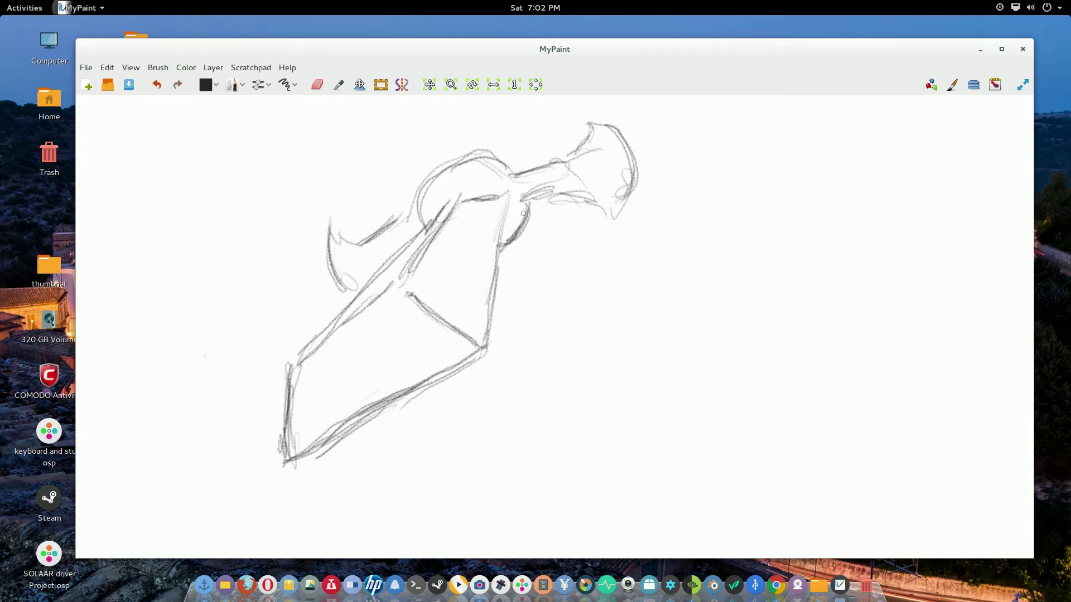
pyautogui.moveTo(495, 168)
pyautogui.mouseDown()
pyautogui.moveTo(450, 168)
pyautogui.moveTo(501, 189)
pyautogui.moveTo(517, 207)
pyautogui.moveTo(510, 228)
pyautogui.moveTo(521, 184)
pyautogui.moveTo(509, 235)
pyautogui.moveTo(530, 208)
pyautogui.mouseUp()
pyautogui.moveTo(489, 173)
pyautogui.mouseDown()
pyautogui.moveTo(510, 168)
pyautogui.moveTo(480, 158)
pyautogui.moveTo(420, 222)
pyautogui.moveTo(429, 189)
pyautogui.moveTo(383, 226)
pyautogui.mouseUp()
# - Darken the hilt line, left guard wing, flared pommel outline and the ring's edges
pyautogui.moveTo(534, 213); pyautogui.dragTo(553, 198)
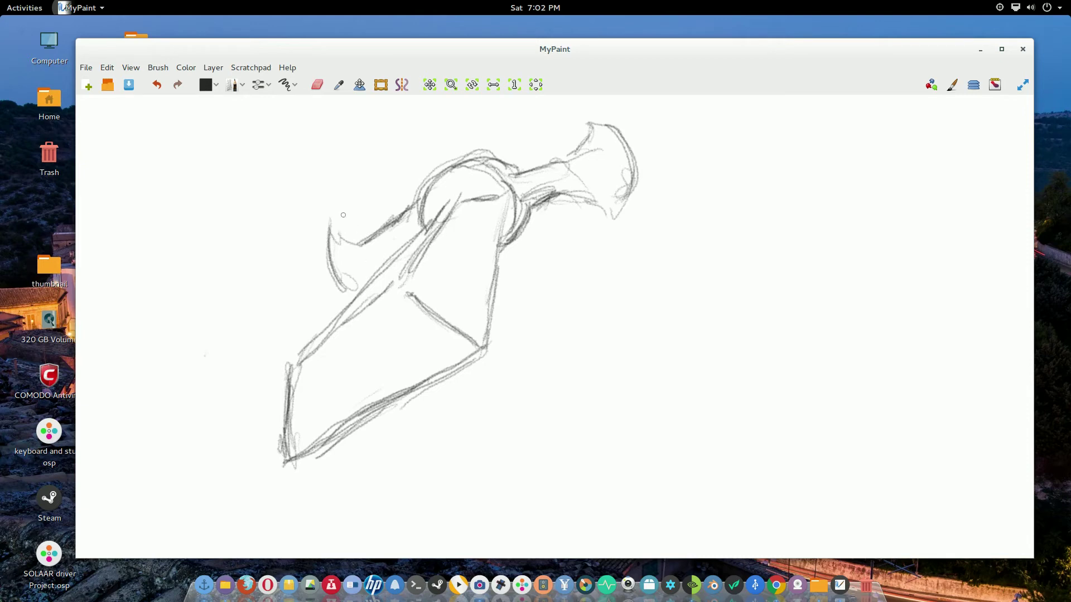
pyautogui.moveTo(340, 214)
pyautogui.mouseDown()
pyautogui.moveTo(368, 242)
pyautogui.moveTo(335, 257)
pyautogui.moveTo(350, 292)
pyautogui.mouseUp()
pyautogui.moveTo(574, 145)
pyautogui.mouseDown()
pyautogui.moveTo(584, 116)
pyautogui.moveTo(621, 136)
pyautogui.moveTo(635, 211)
pyautogui.moveTo(613, 226)
pyautogui.moveTo(626, 233)
pyautogui.moveTo(635, 205)
pyautogui.moveTo(624, 230)
pyautogui.moveTo(552, 196)
pyautogui.moveTo(574, 189)
pyautogui.moveTo(583, 128)
pyautogui.moveTo(602, 114)
pyautogui.moveTo(618, 136)
pyautogui.mouseUp()
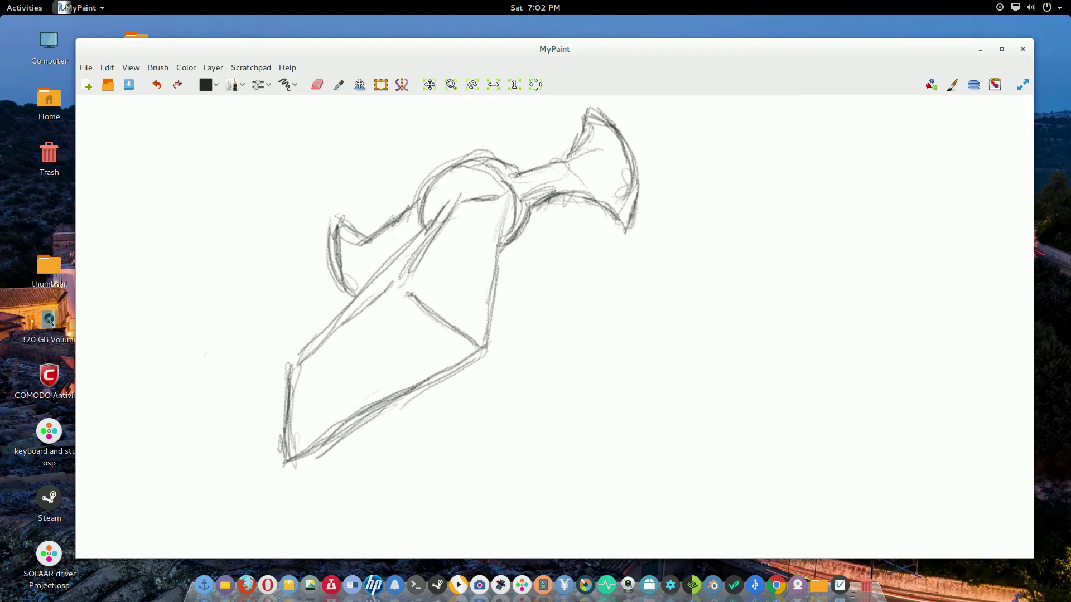
pyautogui.moveTo(512, 171); pyautogui.dragTo(510, 166)
pyautogui.moveTo(415, 218); pyautogui.dragTo(419, 205)
pyautogui.moveTo(480, 150)
pyautogui.mouseDown()
pyautogui.moveTo(508, 147)
pyautogui.moveTo(526, 164)
pyautogui.moveTo(498, 142)
pyautogui.moveTo(532, 163)
pyautogui.moveTo(501, 139)
pyautogui.moveTo(522, 121)
pyautogui.moveTo(544, 144)
pyautogui.moveTo(538, 164)
pyautogui.moveTo(513, 119)
pyautogui.moveTo(485, 142)
pyautogui.moveTo(524, 130)
pyautogui.mouseUp()
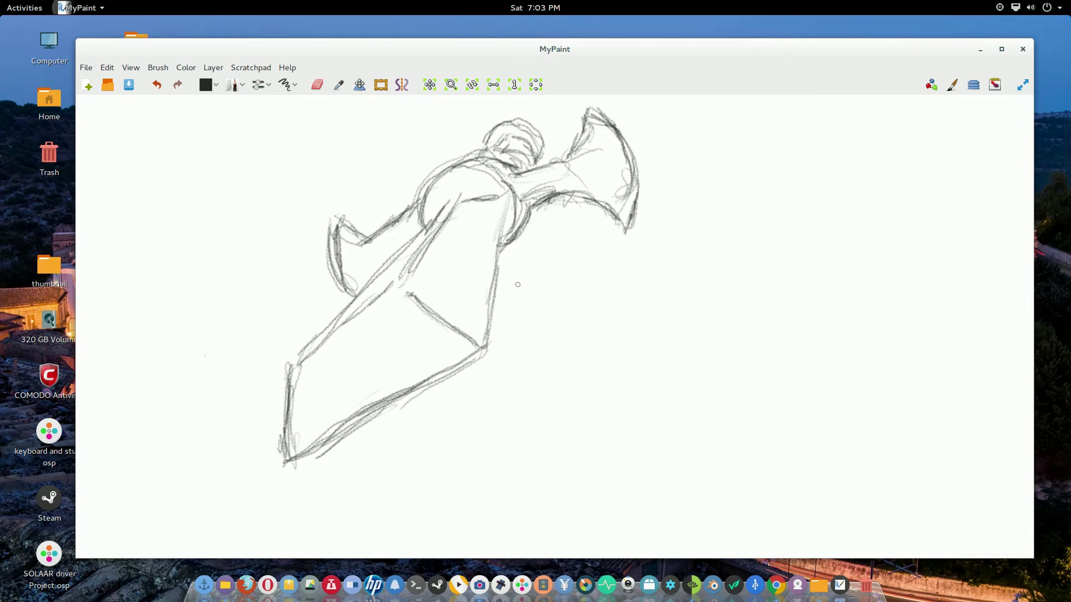
# - Add detail around the hilt grip and strengthen the blade edges near the guard
pyautogui.moveTo(502, 202)
pyautogui.mouseDown()
pyautogui.moveTo(510, 195)
pyautogui.moveTo(499, 251)
pyautogui.moveTo(539, 188)
pyautogui.moveTo(597, 173)
pyautogui.moveTo(592, 123)
pyautogui.moveTo(590, 177)
pyautogui.moveTo(618, 213)
pyautogui.mouseUp()
pyautogui.moveTo(420, 238)
pyautogui.mouseDown()
pyautogui.moveTo(374, 259)
pyautogui.moveTo(345, 246)
pyautogui.moveTo(357, 274)
pyautogui.moveTo(372, 263)
pyautogui.moveTo(357, 292)
pyautogui.mouseUp()
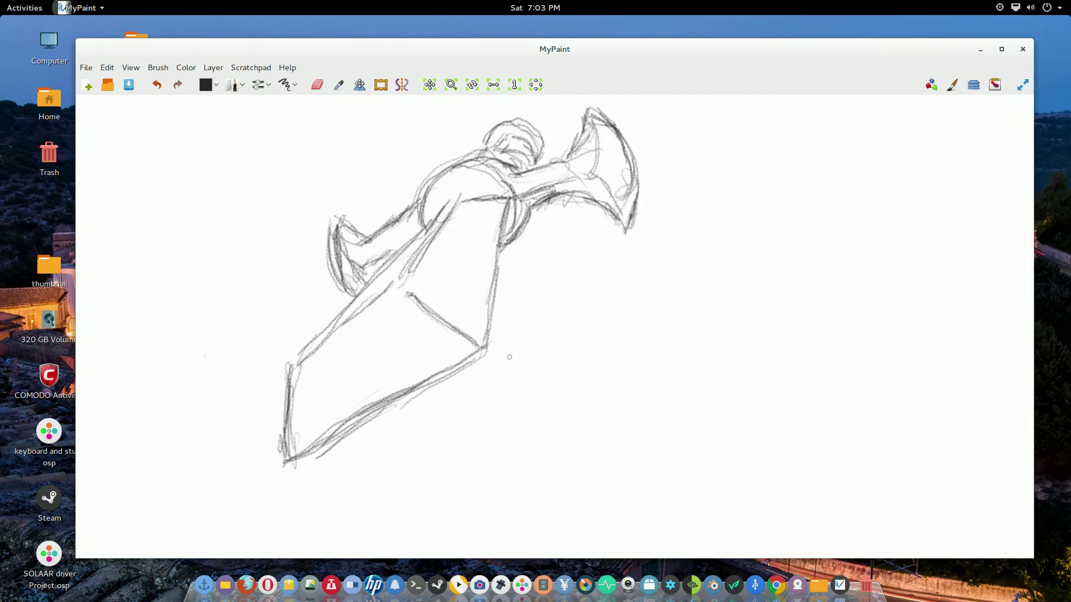
pyautogui.moveTo(405, 277)
pyautogui.mouseDown()
pyautogui.moveTo(396, 286)
pyautogui.moveTo(416, 301)
pyautogui.moveTo(400, 284)
pyautogui.mouseUp()
pyautogui.moveTo(481, 198)
pyautogui.mouseDown()
pyautogui.moveTo(453, 205)
pyautogui.moveTo(429, 230)
pyautogui.mouseUp()
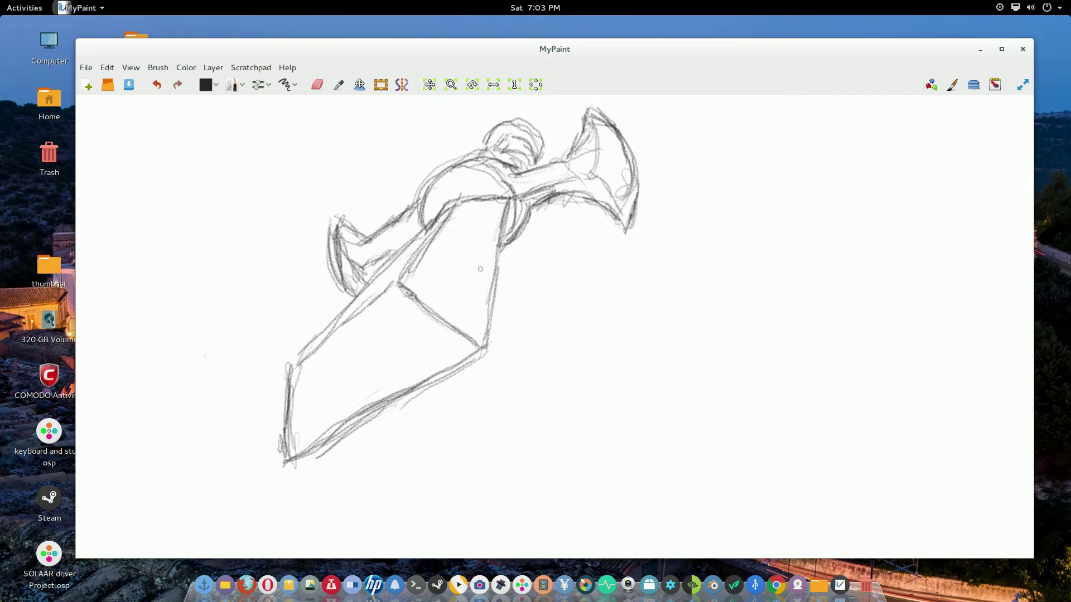
# - Page through the brush sets in the Change Brush chooser, ending on Set#2
pyautogui.click(244, 87)
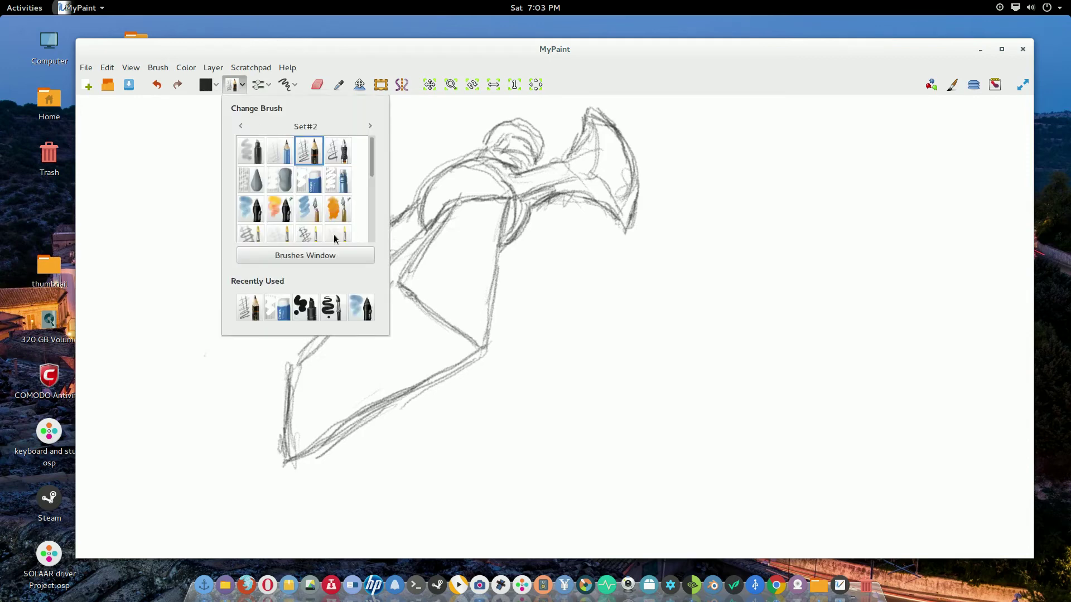
pyautogui.click(371, 126)
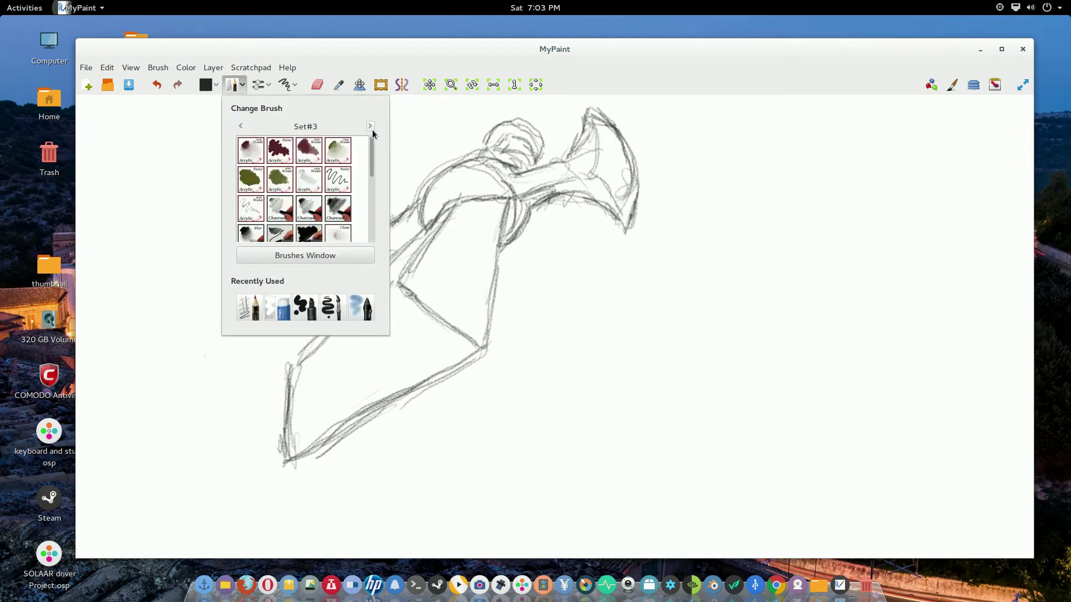
pyautogui.click(370, 127)
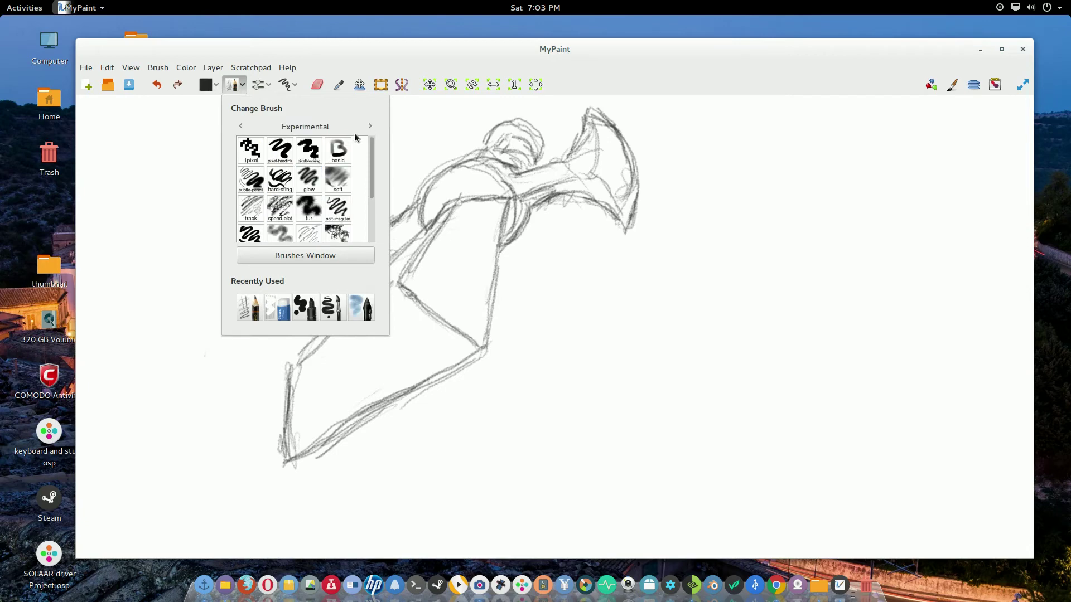
pyautogui.click(371, 126)
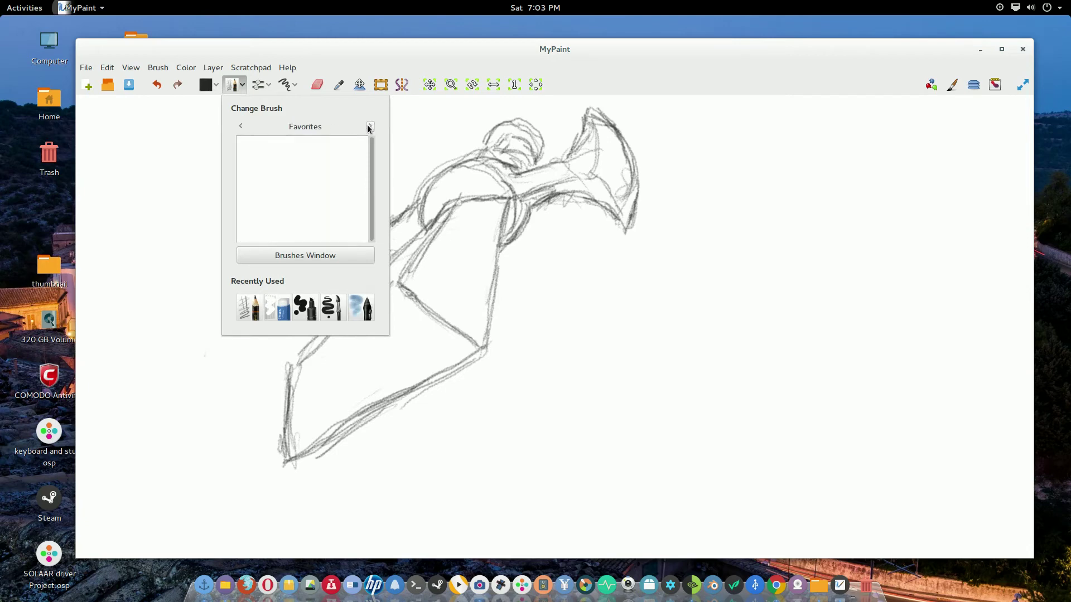
pyautogui.click(240, 127)
pyautogui.click(240, 127)
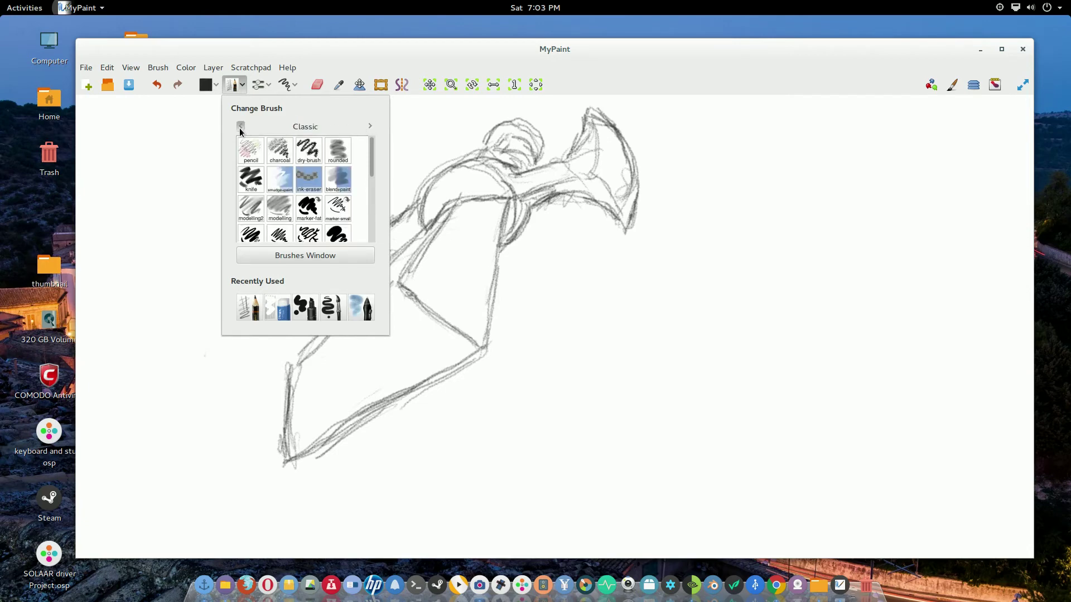
pyautogui.click(240, 128)
pyautogui.moveTo(370, 165); pyautogui.dragTo(366, 222)
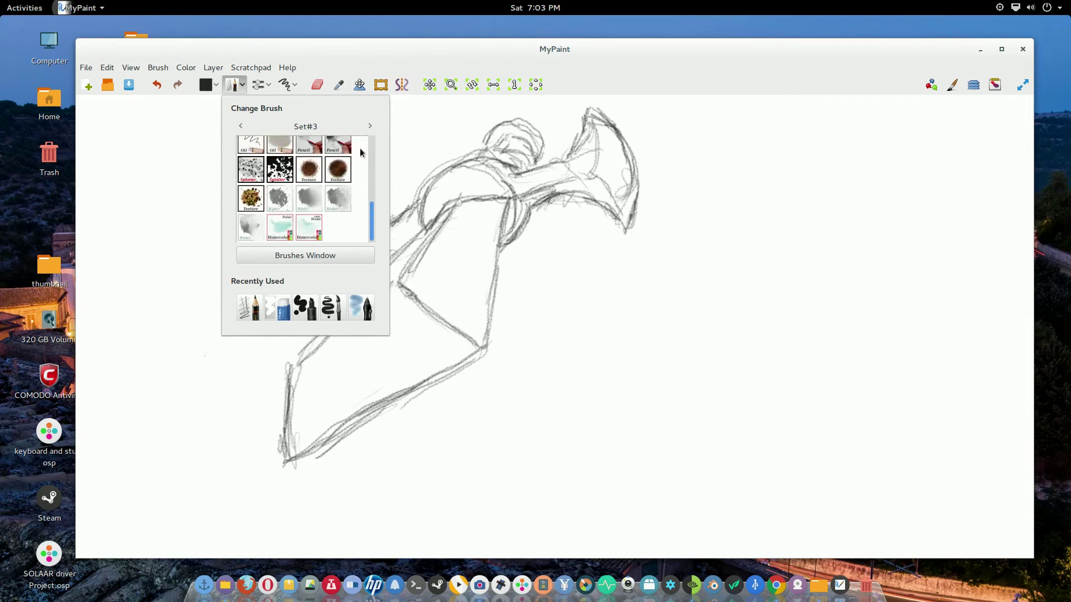
pyautogui.scroll(5, 362, 153)
pyautogui.click(243, 127)
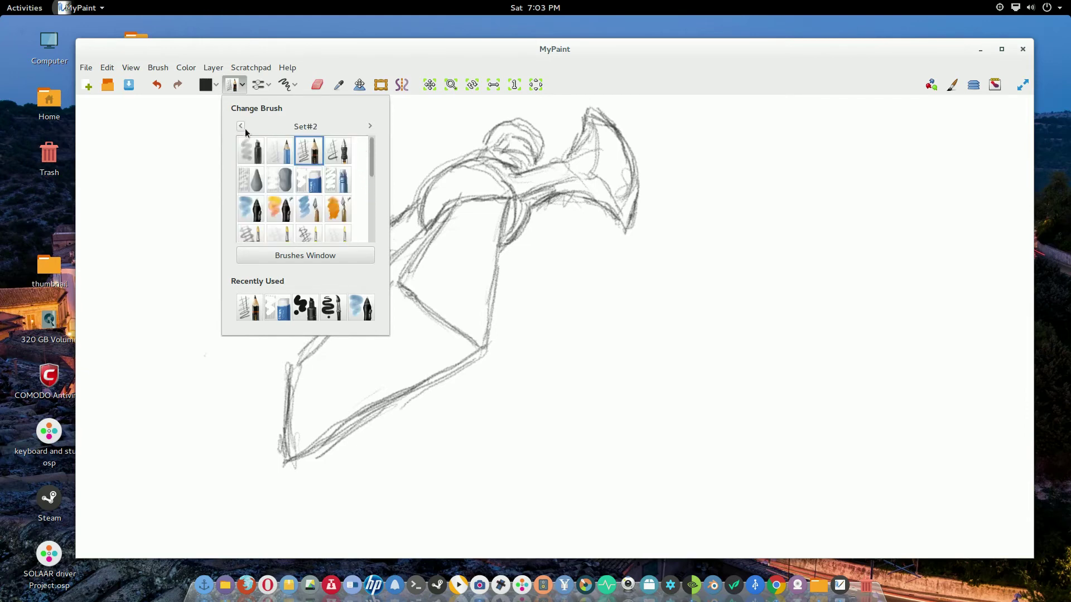
pyautogui.moveTo(371, 165); pyautogui.dragTo(376, 226)
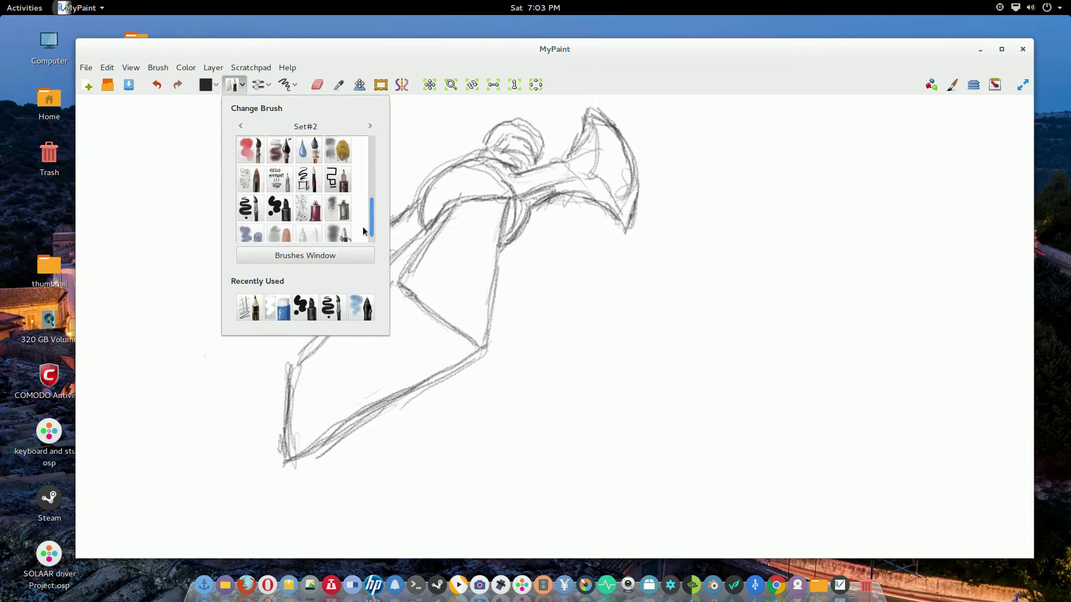
# - With a soft shading brush, add grey shading to the blade, the hilt and around the ring
pyautogui.click(282, 230)
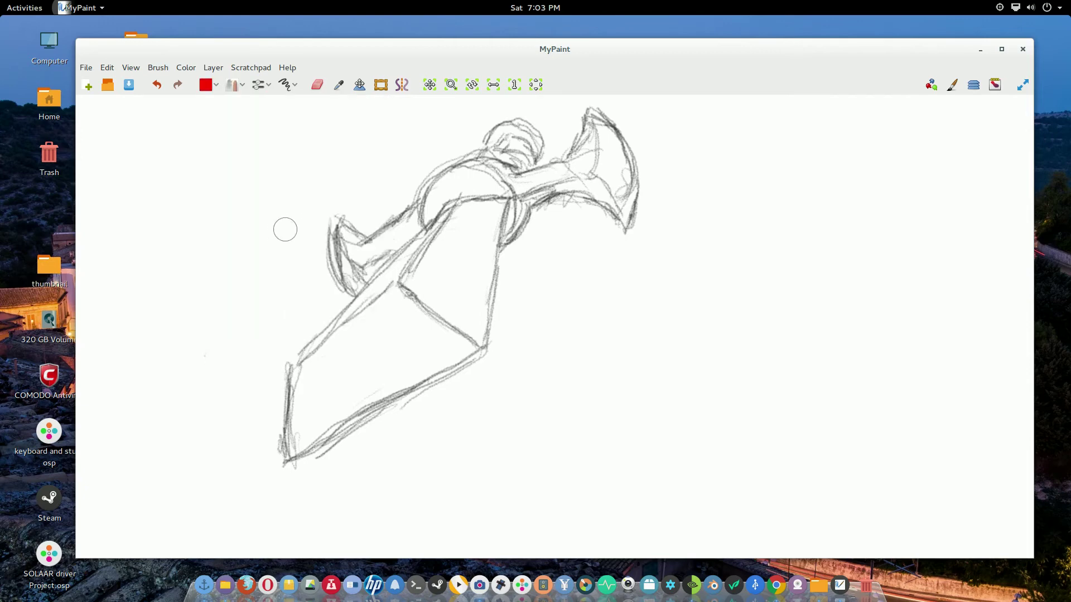
pyautogui.moveTo(443, 251)
pyautogui.mouseDown()
pyautogui.moveTo(454, 232)
pyautogui.moveTo(480, 232)
pyautogui.moveTo(489, 215)
pyautogui.moveTo(484, 237)
pyautogui.moveTo(496, 206)
pyautogui.moveTo(473, 311)
pyautogui.moveTo(478, 257)
pyautogui.moveTo(475, 322)
pyautogui.moveTo(457, 329)
pyautogui.moveTo(467, 323)
pyautogui.moveTo(427, 318)
pyautogui.moveTo(456, 347)
pyautogui.moveTo(391, 371)
pyautogui.mouseUp()
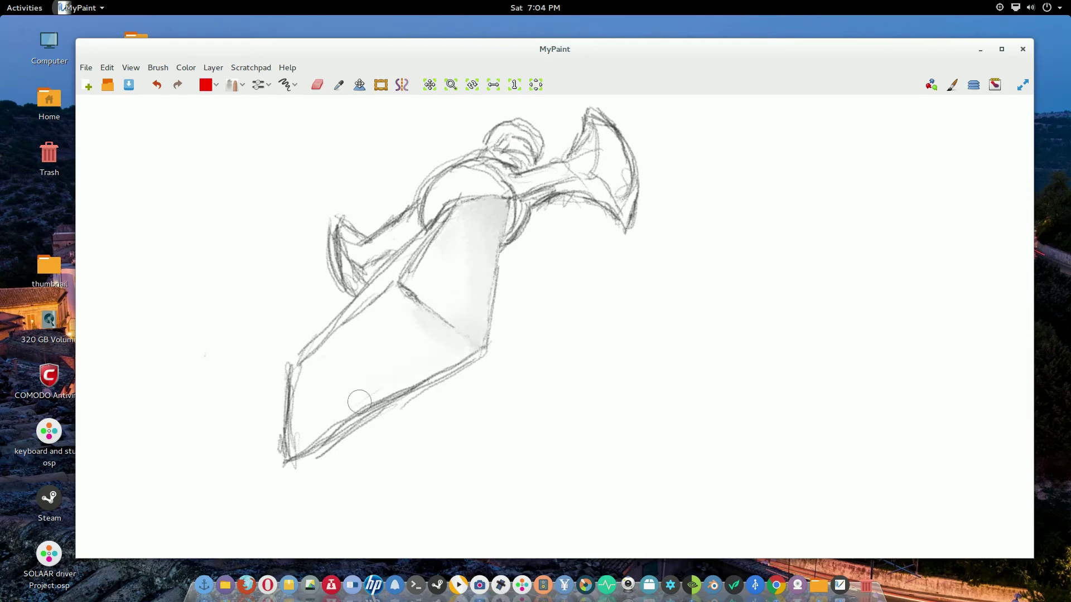
pyautogui.moveTo(561, 203)
pyautogui.mouseDown()
pyautogui.moveTo(530, 192)
pyautogui.moveTo(626, 193)
pyautogui.moveTo(620, 168)
pyautogui.moveTo(624, 179)
pyautogui.mouseUp()
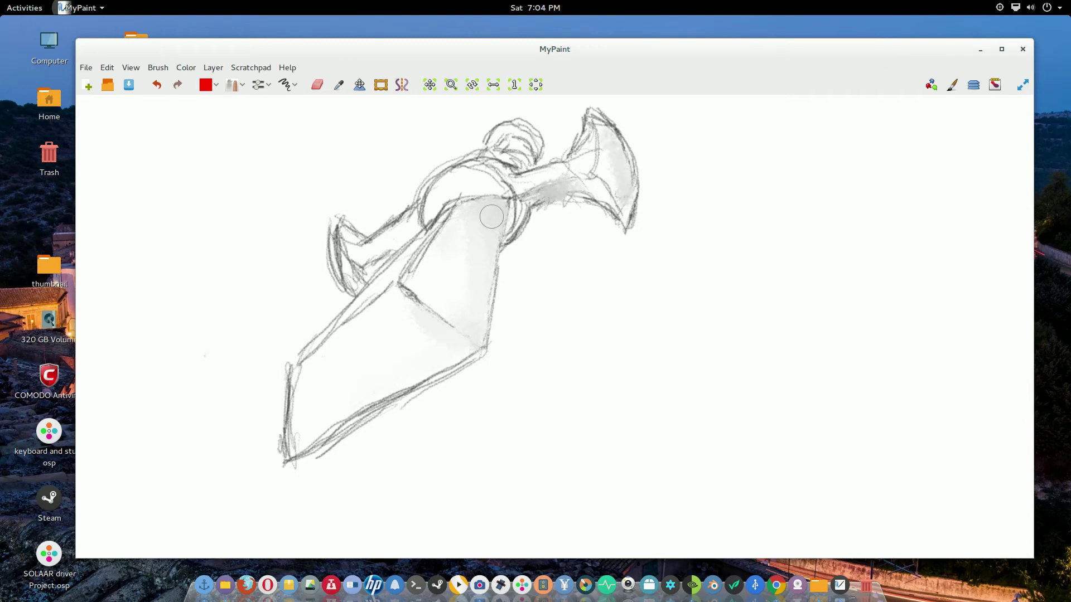
pyautogui.moveTo(516, 168)
pyautogui.mouseDown()
pyautogui.moveTo(534, 161)
pyautogui.moveTo(511, 247)
pyautogui.moveTo(487, 223)
pyautogui.moveTo(387, 268)
pyautogui.moveTo(412, 212)
pyautogui.moveTo(459, 255)
pyautogui.moveTo(476, 212)
pyautogui.moveTo(490, 227)
pyautogui.moveTo(480, 252)
pyautogui.moveTo(367, 167)
pyautogui.mouseUp()
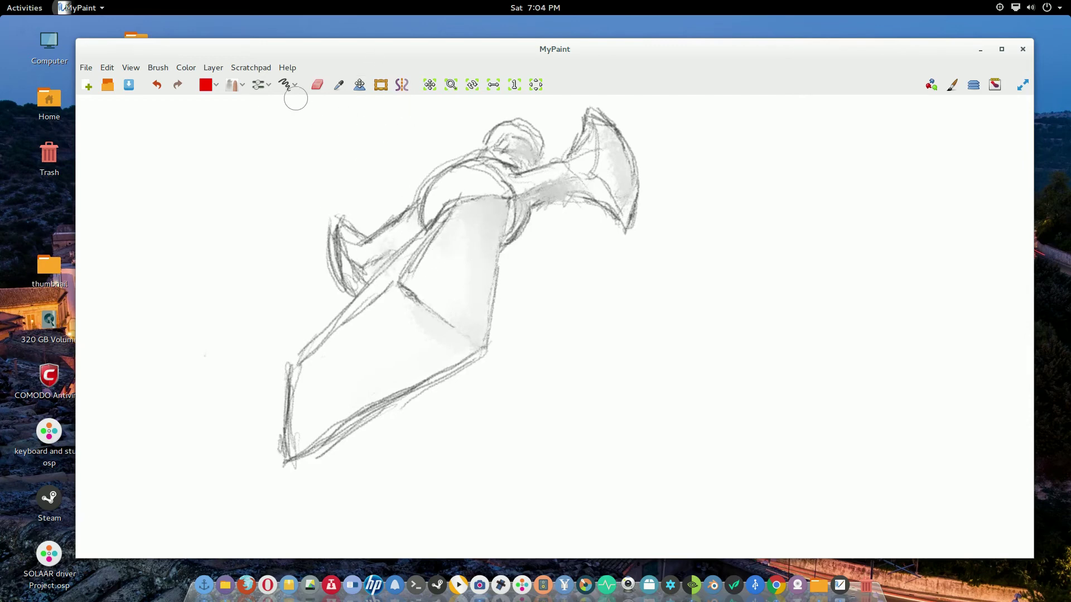
# - Switch to the black pencil and darken the inner edge of the flared end
pyautogui.click(239, 85)
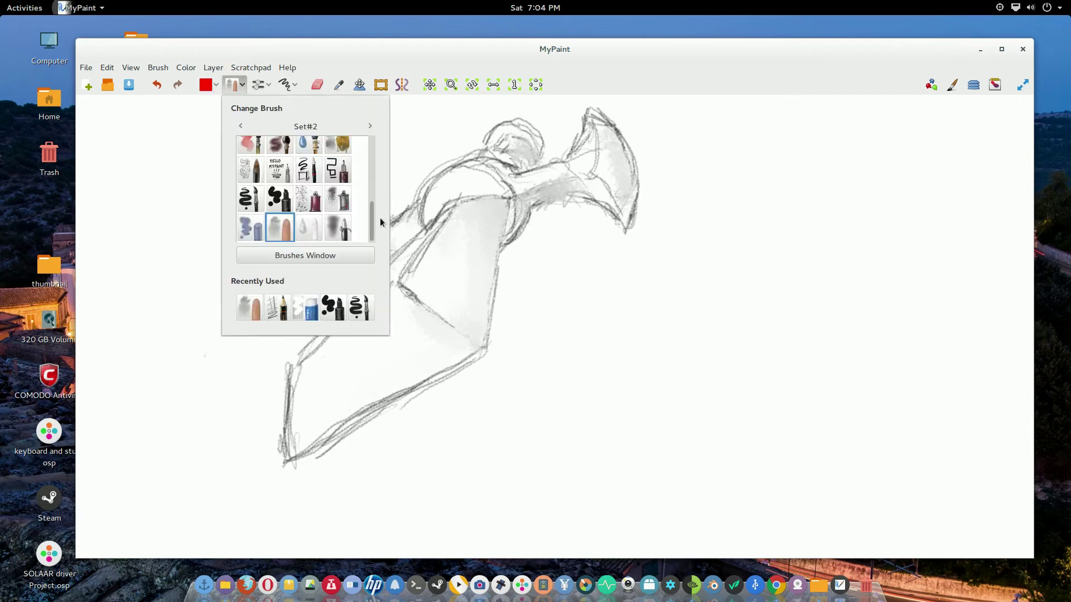
pyautogui.moveTo(372, 226); pyautogui.dragTo(362, 114)
pyautogui.click(311, 151)
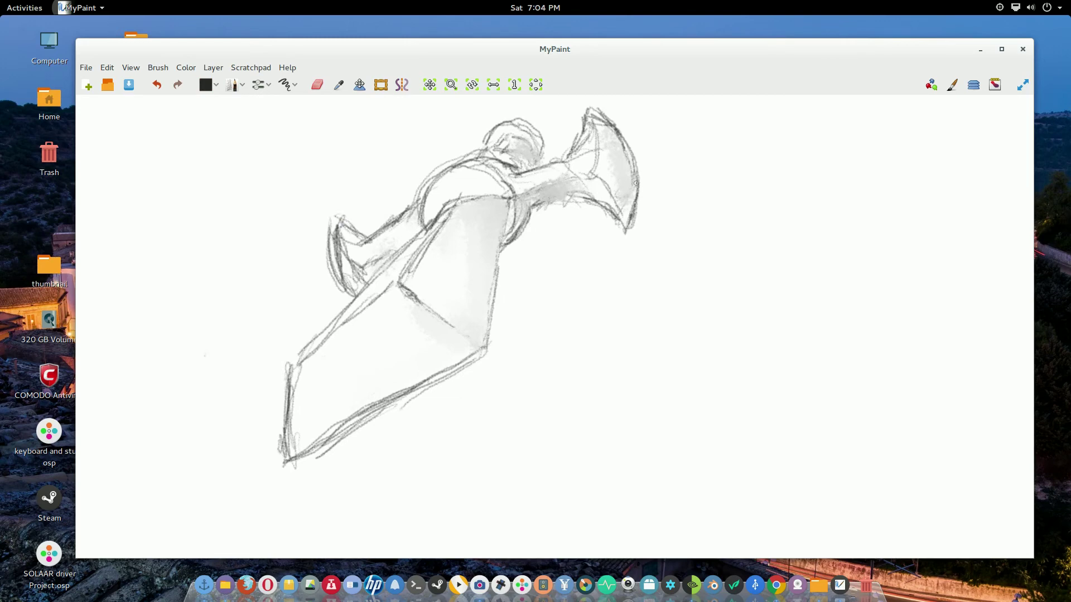
pyautogui.moveTo(624, 212)
pyautogui.mouseDown()
pyautogui.moveTo(616, 195)
pyautogui.moveTo(624, 221)
pyautogui.moveTo(633, 168)
pyautogui.moveTo(635, 188)
pyautogui.mouseUp()
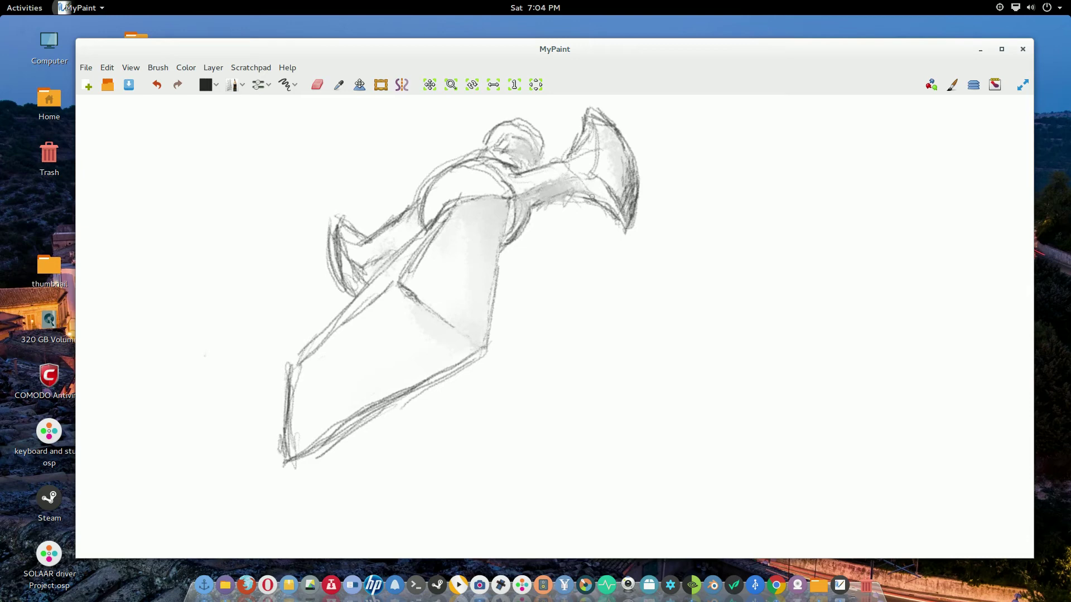
# - Darken the neck and the shaded blade's right and left contours
pyautogui.moveTo(588, 169); pyautogui.dragTo(587, 174)
pyautogui.moveTo(553, 190); pyautogui.dragTo(521, 217)
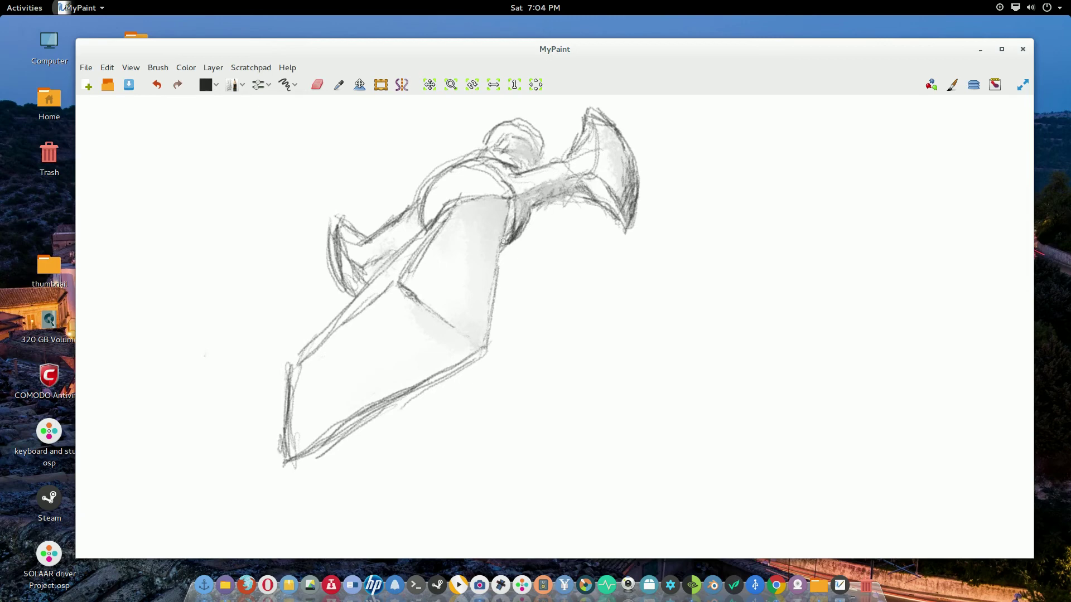
pyautogui.moveTo(512, 197); pyautogui.dragTo(496, 302)
pyautogui.moveTo(504, 246); pyautogui.dragTo(494, 306)
pyautogui.moveTo(403, 276)
pyautogui.mouseDown()
pyautogui.moveTo(457, 203)
pyautogui.moveTo(405, 279)
pyautogui.mouseUp()
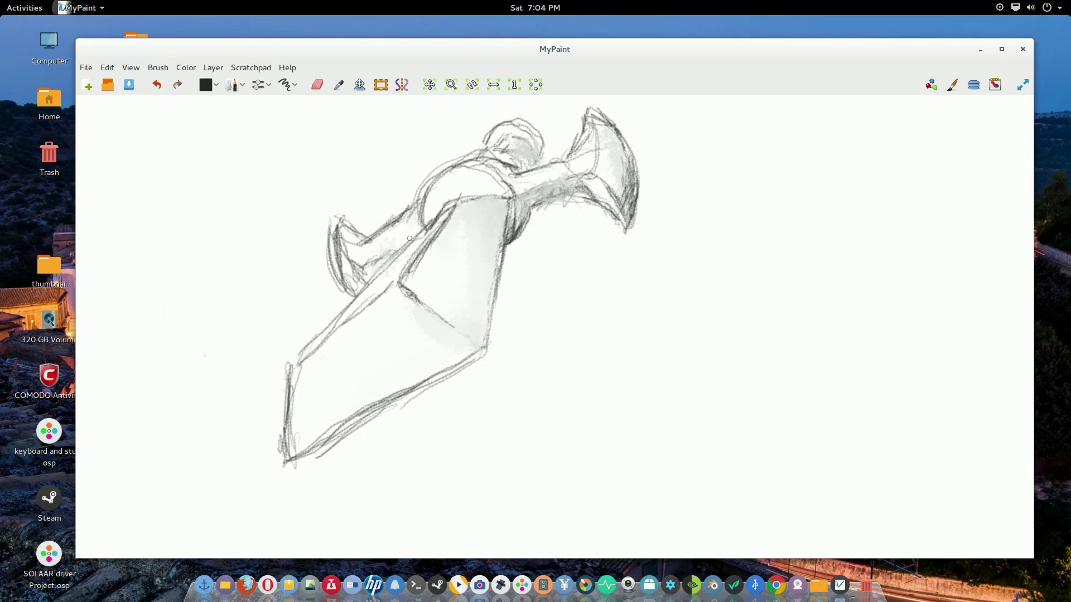
pyautogui.moveTo(407, 242)
pyautogui.mouseDown()
pyautogui.moveTo(397, 252)
pyautogui.moveTo(419, 239)
pyautogui.mouseUp()
pyautogui.click(234, 85)
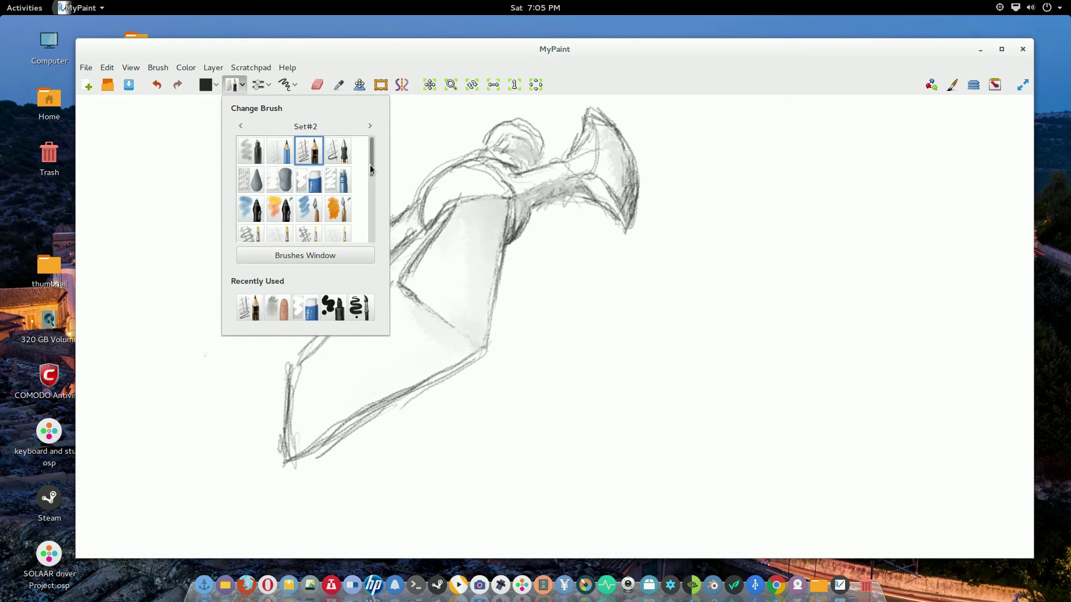
# - Blend grey shading over the neck and head with the smudge brush
pyautogui.moveTo(373, 168); pyautogui.dragTo(373, 240)
pyautogui.click(286, 228)
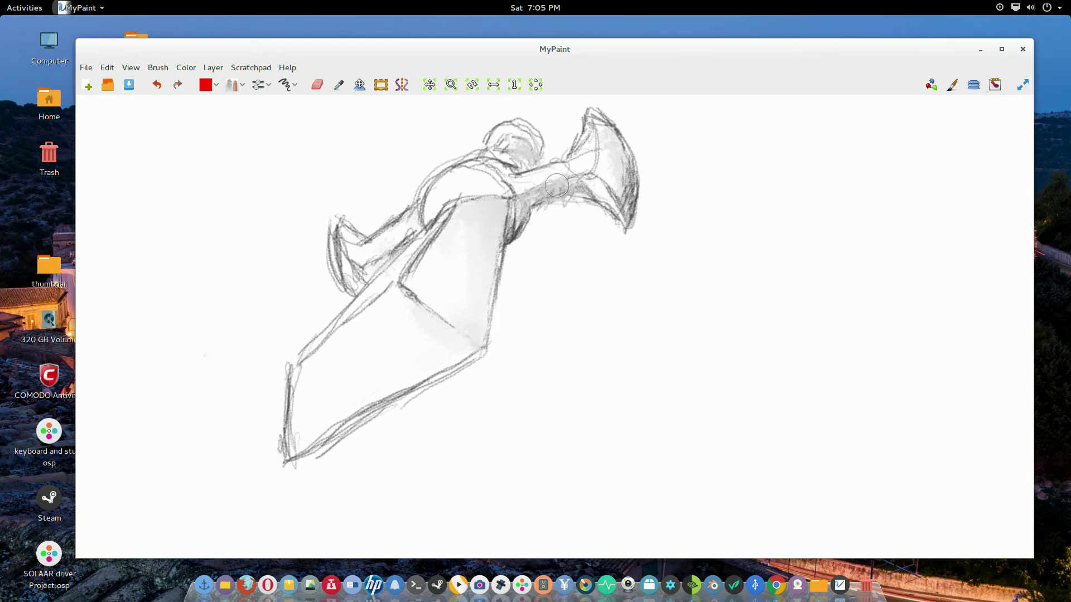
pyautogui.moveTo(553, 183)
pyautogui.mouseDown()
pyautogui.moveTo(534, 200)
pyautogui.moveTo(614, 173)
pyautogui.moveTo(624, 202)
pyautogui.moveTo(606, 131)
pyautogui.mouseUp()
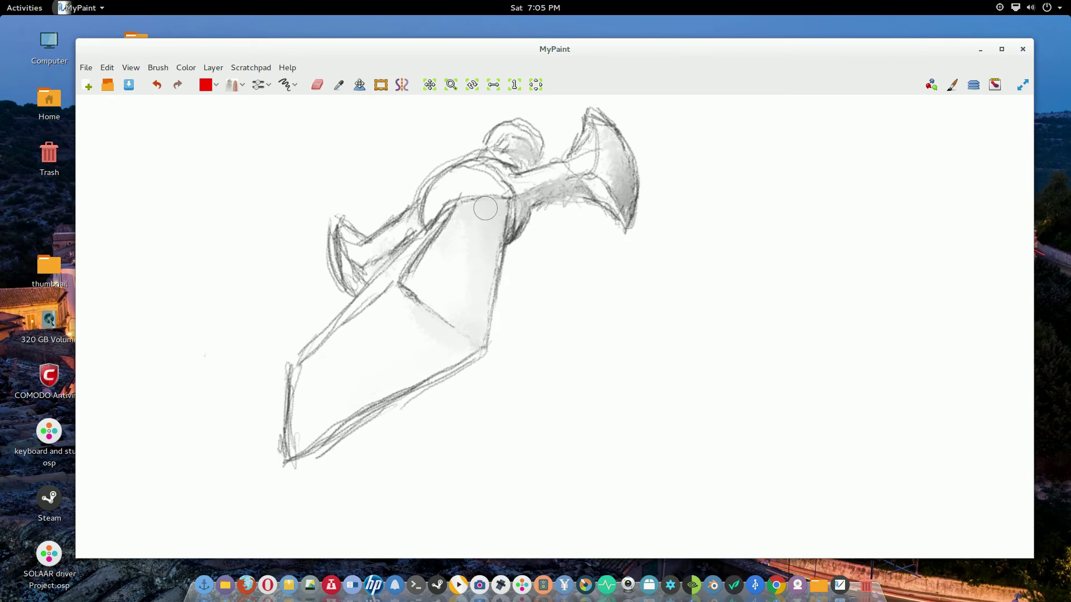
# - Back on the pencil, hatch dark shading on the central body, arm and flared end's right edge
pyautogui.click(245, 91)
pyautogui.moveTo(373, 209); pyautogui.dragTo(367, 134)
pyautogui.click(310, 151)
pyautogui.moveTo(498, 203)
pyautogui.mouseDown()
pyautogui.moveTo(499, 237)
pyautogui.moveTo(490, 206)
pyautogui.moveTo(479, 208)
pyautogui.moveTo(495, 264)
pyautogui.mouseUp()
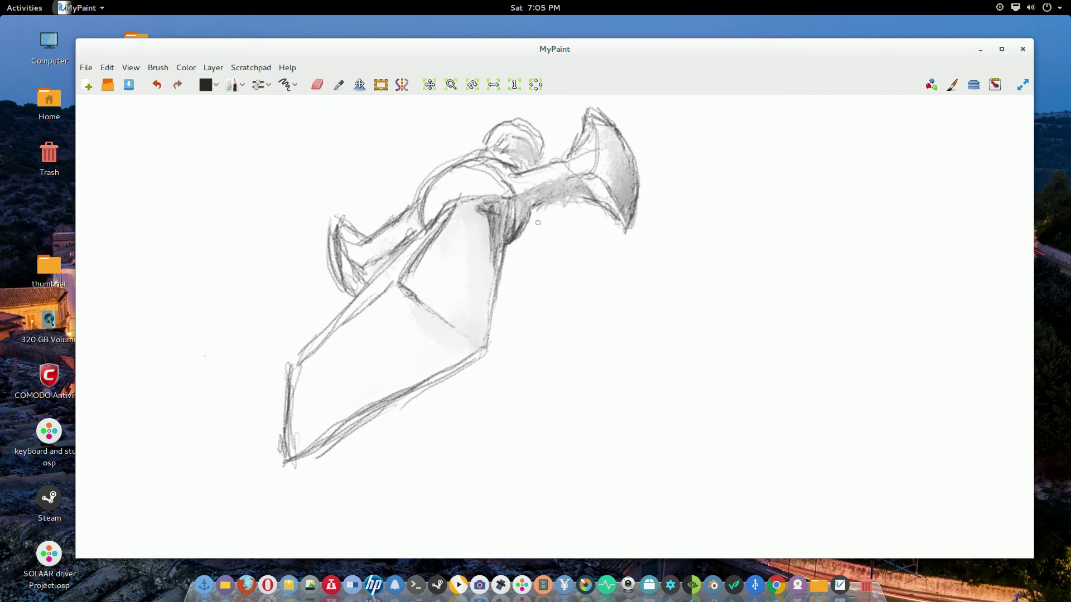
pyautogui.moveTo(531, 206)
pyautogui.mouseDown()
pyautogui.moveTo(563, 191)
pyautogui.moveTo(573, 199)
pyautogui.mouseUp()
pyautogui.moveTo(624, 174)
pyautogui.mouseDown()
pyautogui.moveTo(628, 220)
pyautogui.moveTo(636, 173)
pyautogui.moveTo(633, 196)
pyautogui.mouseUp()
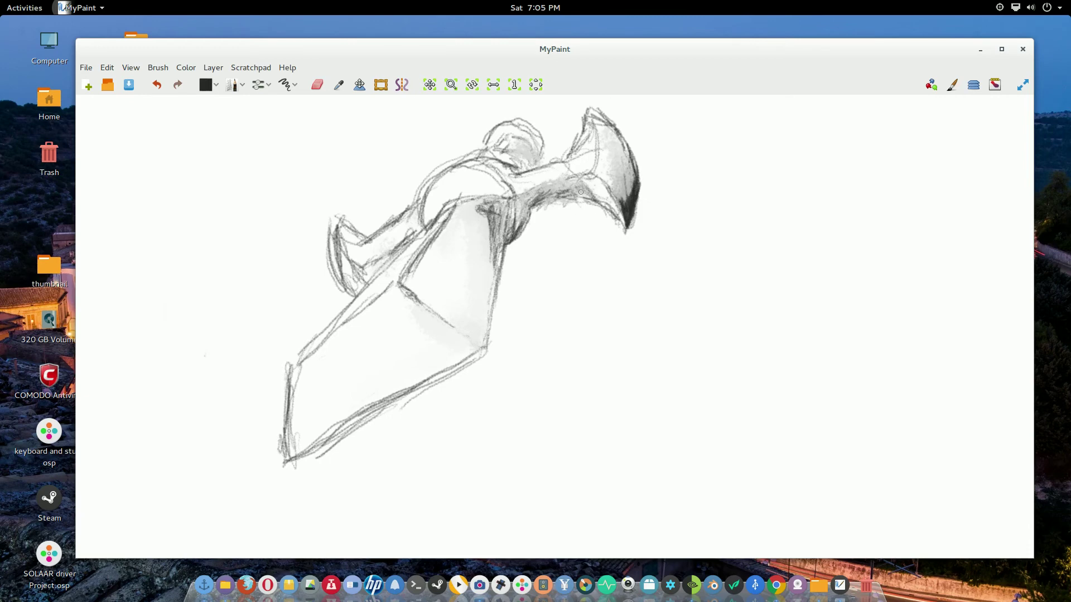
# - Deepen the neck's shading and lower edge, and darken the head's right edge
pyautogui.moveTo(567, 198)
pyautogui.mouseDown()
pyautogui.moveTo(530, 202)
pyautogui.moveTo(555, 197)
pyautogui.moveTo(526, 213)
pyautogui.mouseUp()
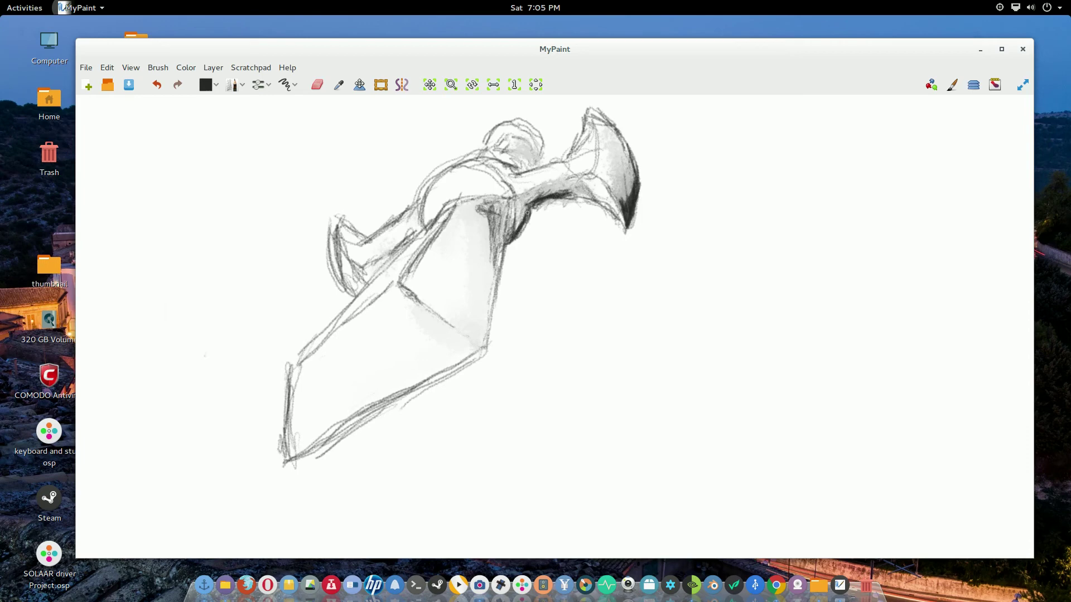
pyautogui.moveTo(512, 229)
pyautogui.mouseDown()
pyautogui.moveTo(507, 242)
pyautogui.moveTo(525, 216)
pyautogui.mouseUp()
pyautogui.moveTo(531, 167); pyautogui.dragTo(534, 164)
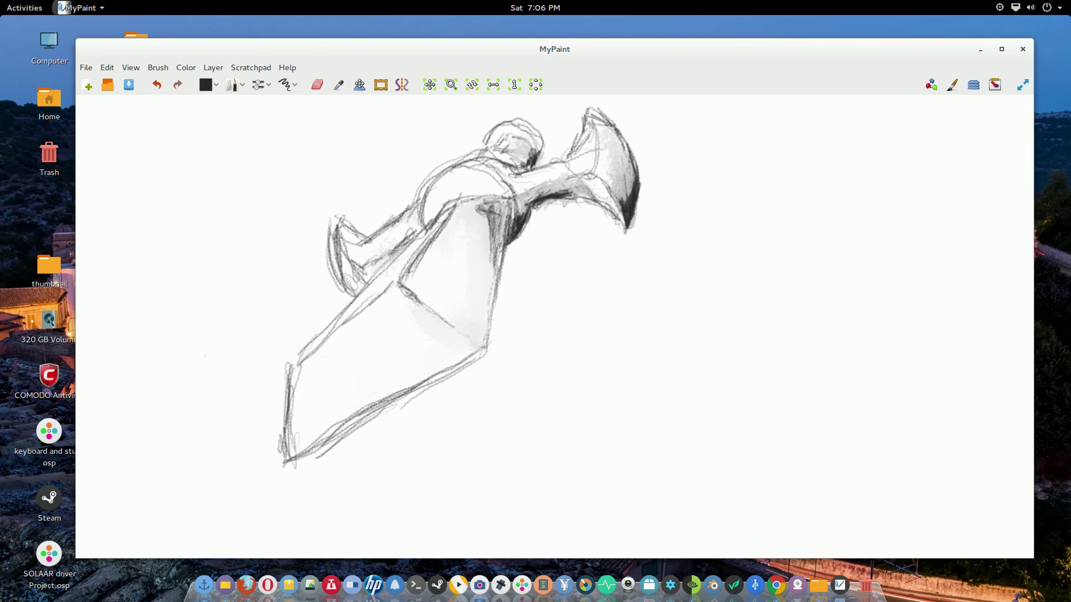
pyautogui.moveTo(537, 146); pyautogui.dragTo(537, 140)
# - Switch to the smudge brush and blend the central body shading and the flared end's tip
pyautogui.click(239, 87)
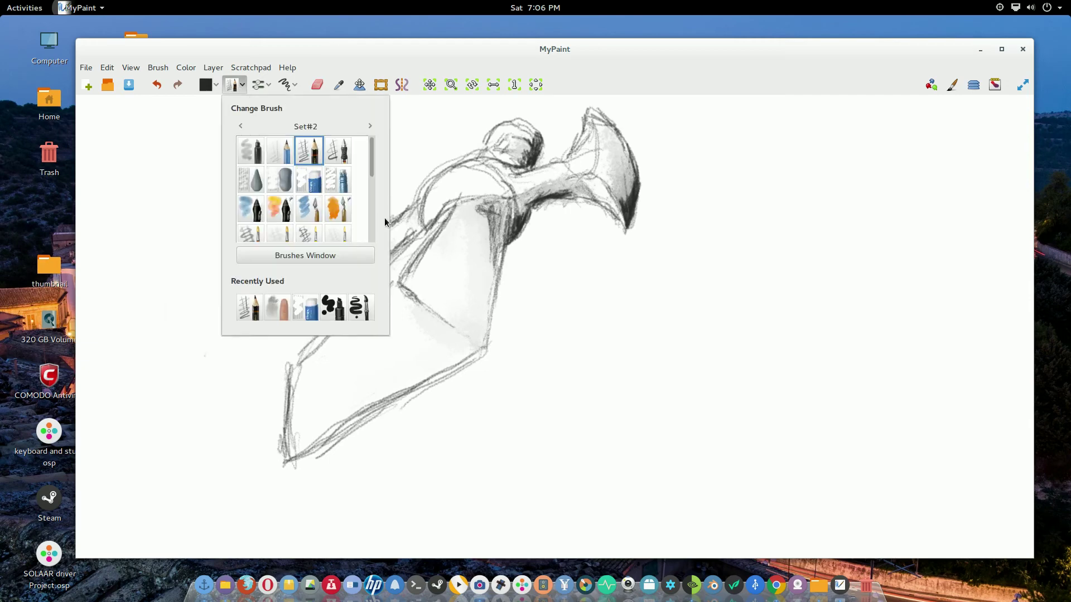
pyautogui.moveTo(371, 174); pyautogui.dragTo(370, 240)
pyautogui.click(282, 229)
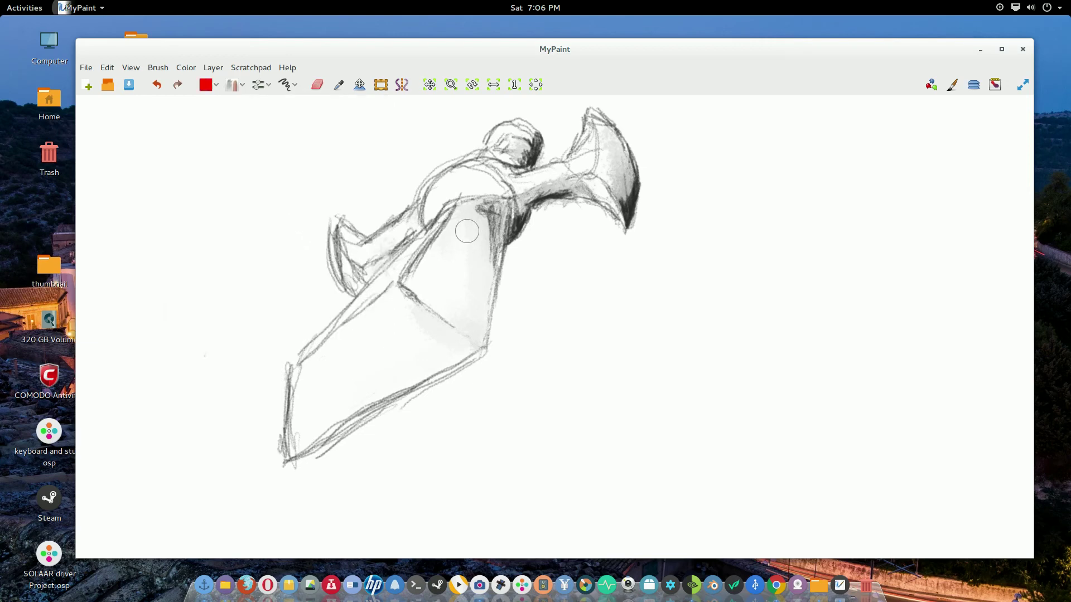
pyautogui.moveTo(485, 230)
pyautogui.mouseDown()
pyautogui.moveTo(479, 215)
pyautogui.moveTo(491, 209)
pyautogui.moveTo(488, 264)
pyautogui.moveTo(535, 192)
pyautogui.moveTo(552, 190)
pyautogui.moveTo(516, 129)
pyautogui.mouseUp()
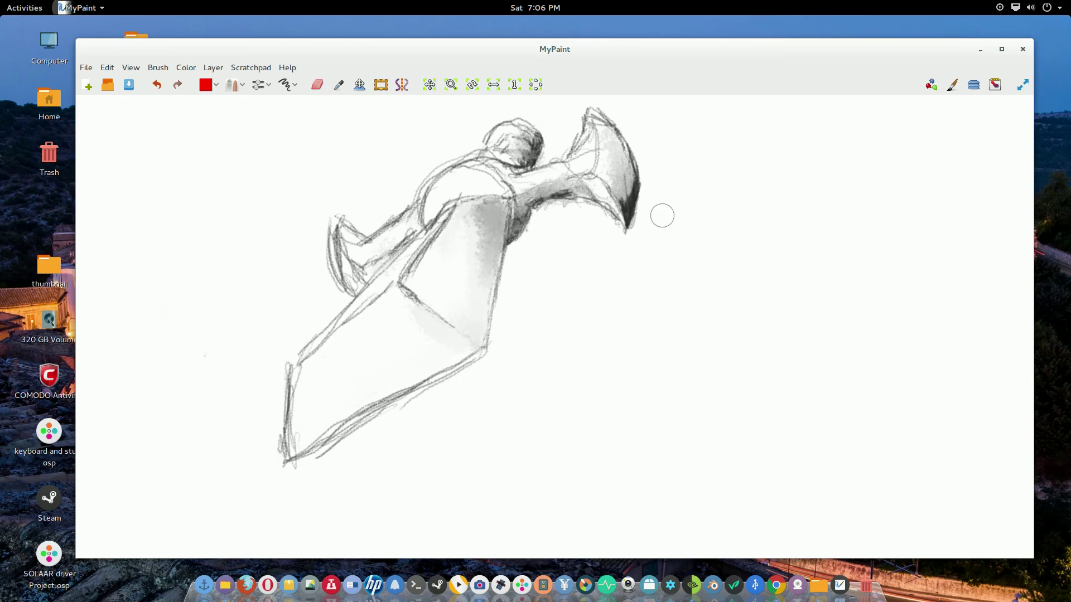
pyautogui.moveTo(629, 201)
pyautogui.mouseDown()
pyautogui.moveTo(620, 142)
pyautogui.moveTo(621, 156)
pyautogui.mouseUp()
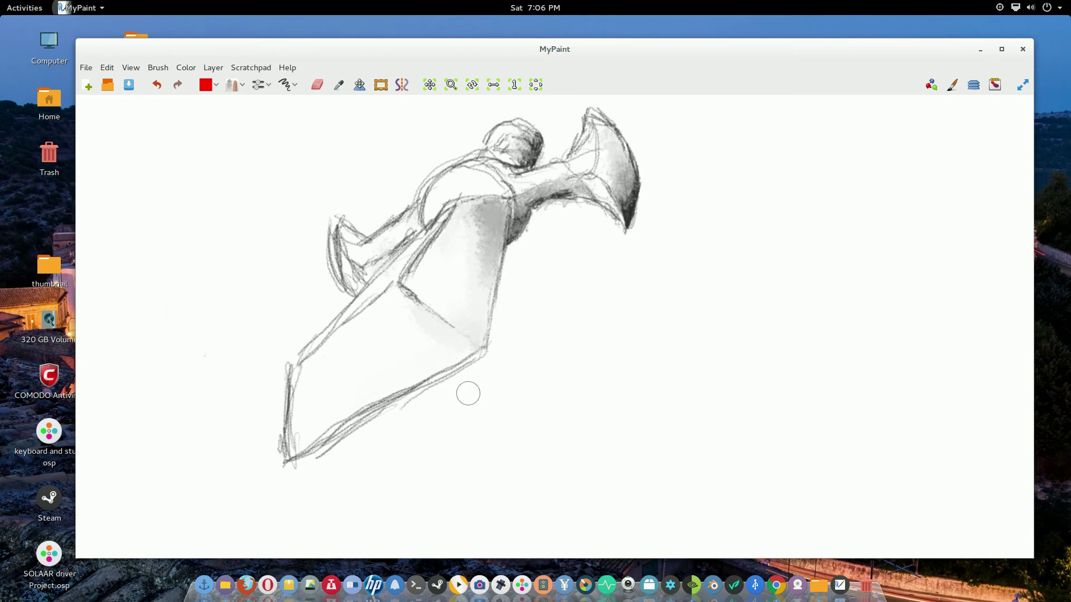
pyautogui.click(235, 87)
# - With the eraser, lighten the body shading and remove stray strokes near the head, left side and under the arm
pyautogui.scroll(10, 368, 184)
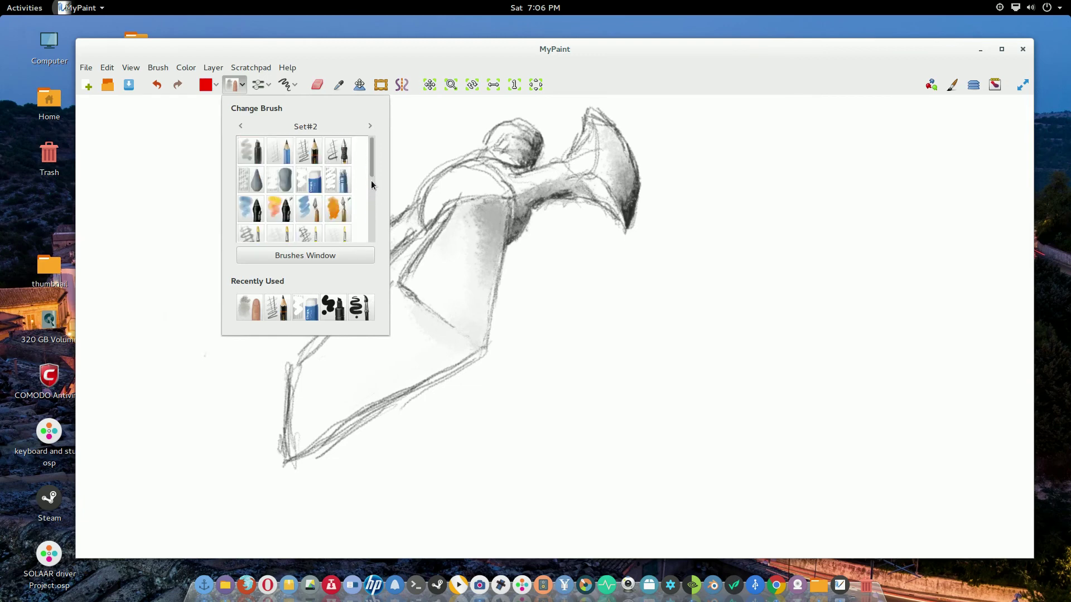
pyautogui.click(315, 183)
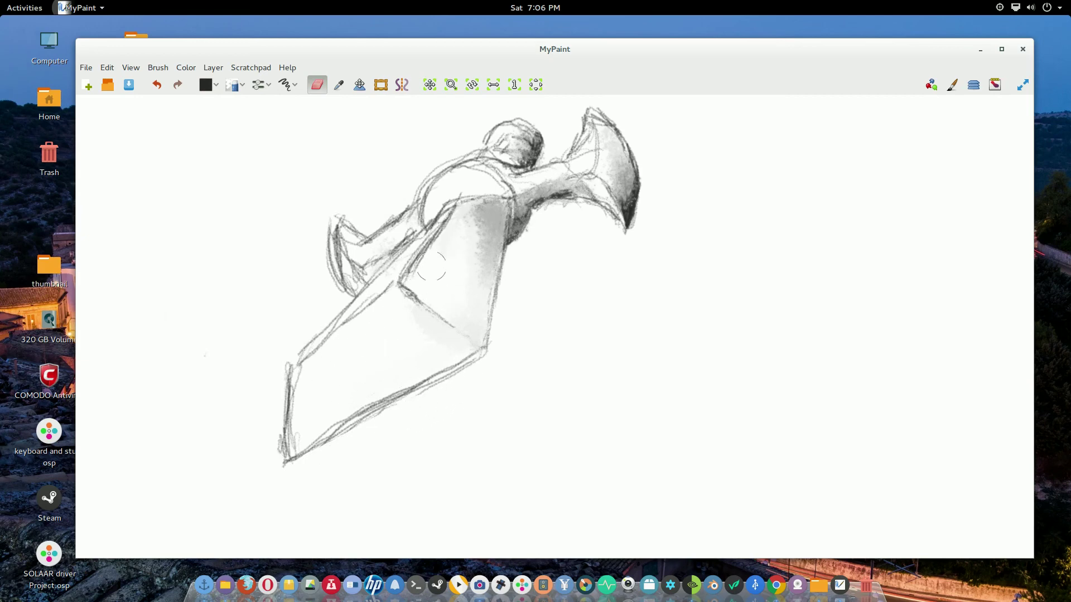
pyautogui.moveTo(446, 237); pyautogui.dragTo(463, 221)
pyautogui.moveTo(557, 137)
pyautogui.mouseDown()
pyautogui.moveTo(580, 117)
pyautogui.moveTo(551, 136)
pyautogui.moveTo(568, 133)
pyautogui.mouseUp()
pyautogui.moveTo(356, 217)
pyautogui.mouseDown()
pyautogui.moveTo(335, 203)
pyautogui.moveTo(311, 227)
pyautogui.moveTo(308, 253)
pyautogui.moveTo(332, 292)
pyautogui.mouseUp()
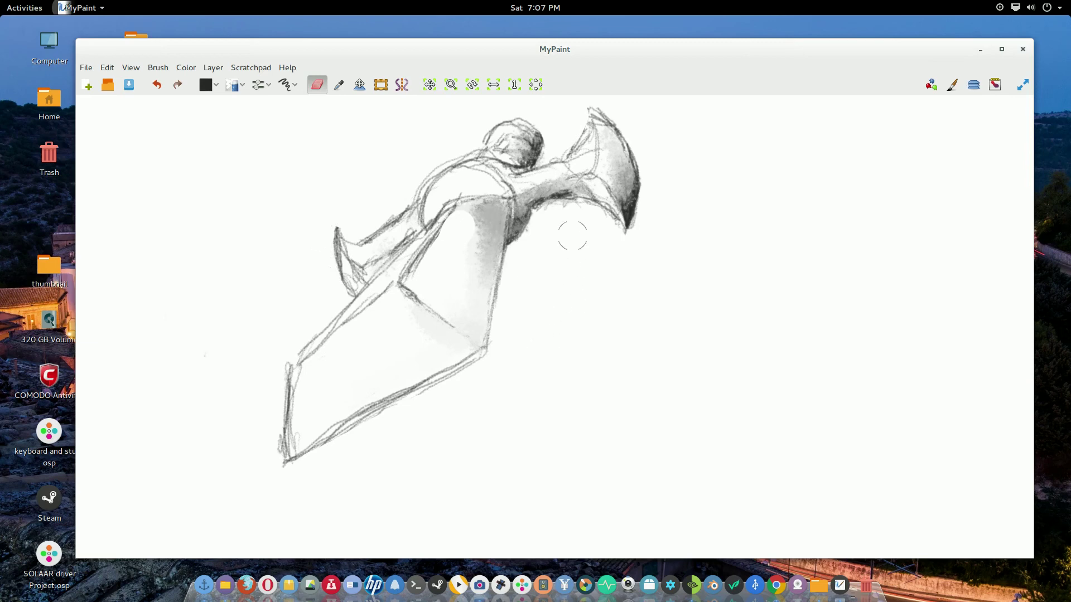
pyautogui.moveTo(571, 231)
pyautogui.mouseDown()
pyautogui.moveTo(542, 220)
pyautogui.moveTo(584, 219)
pyautogui.mouseUp()
# - Quit MyPaint, keeping the unsaved painting as a scrap
pyautogui.click(239, 90)
pyautogui.click(1021, 53)
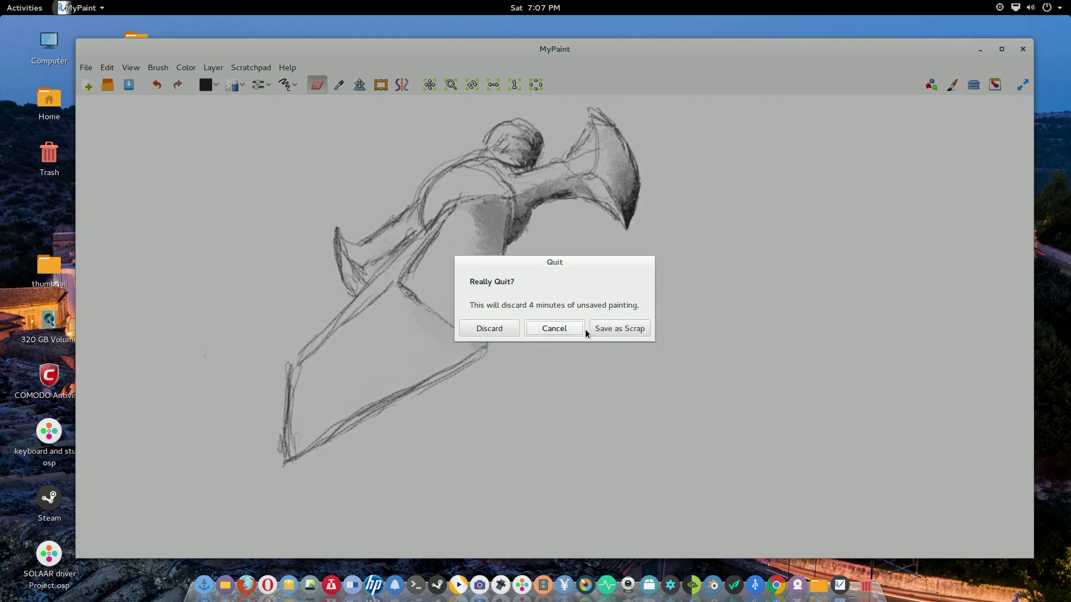
pyautogui.click(625, 329)
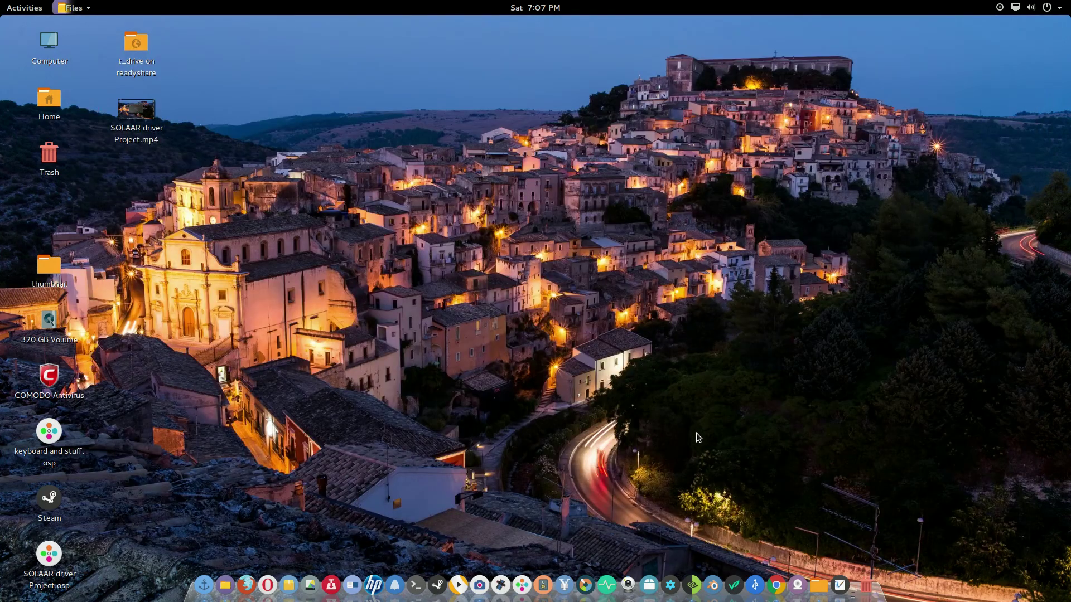